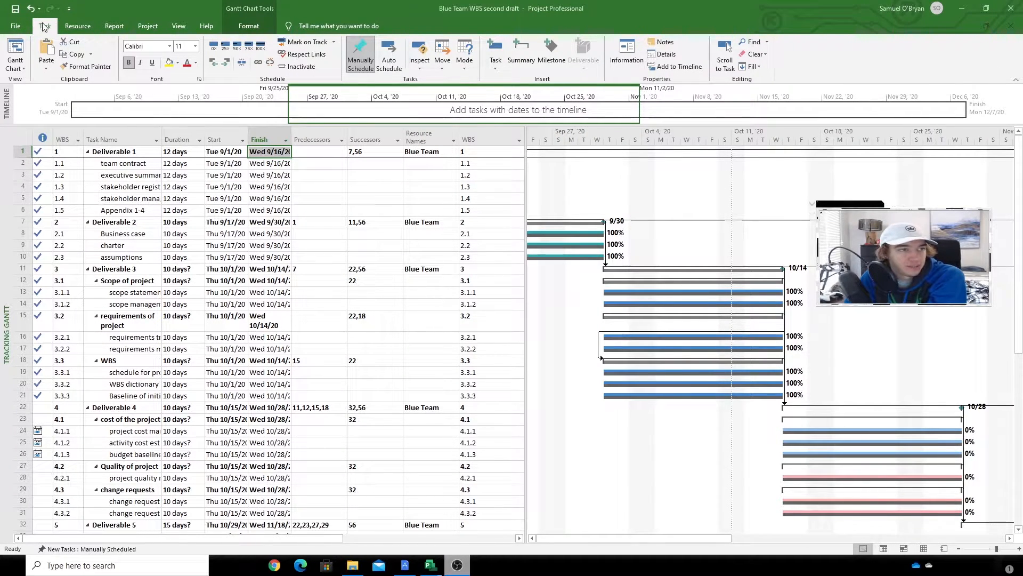
- Create a new blank project and insert a WBS column before the Task Mode column
click(15, 26)
click(125, 101)
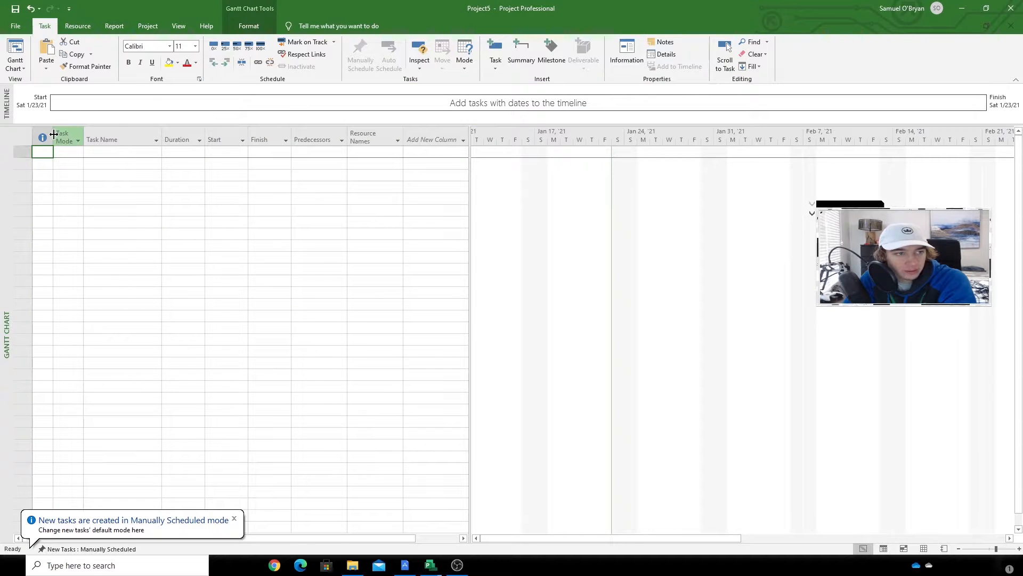
right_click(54, 134)
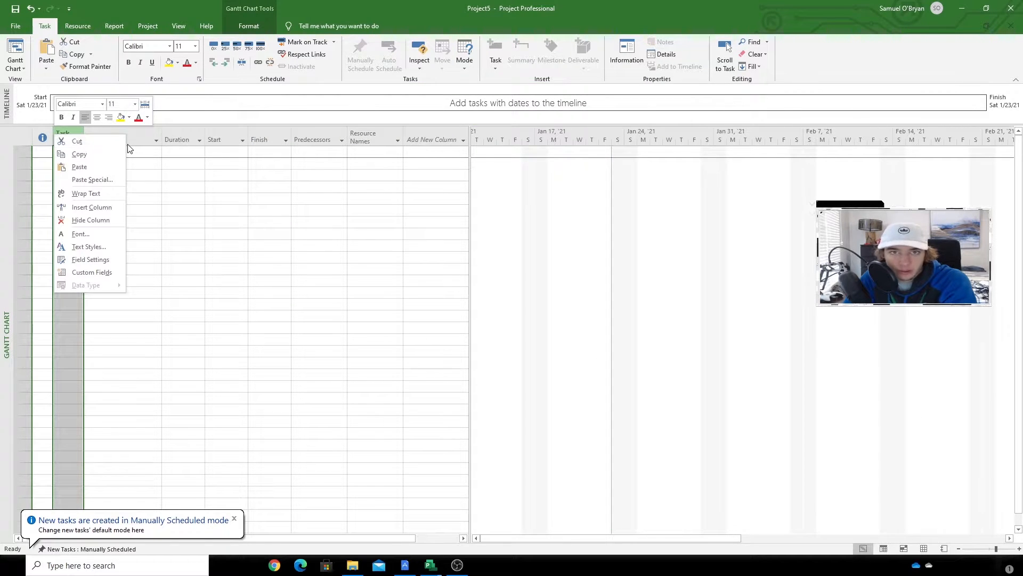
click(89, 211)
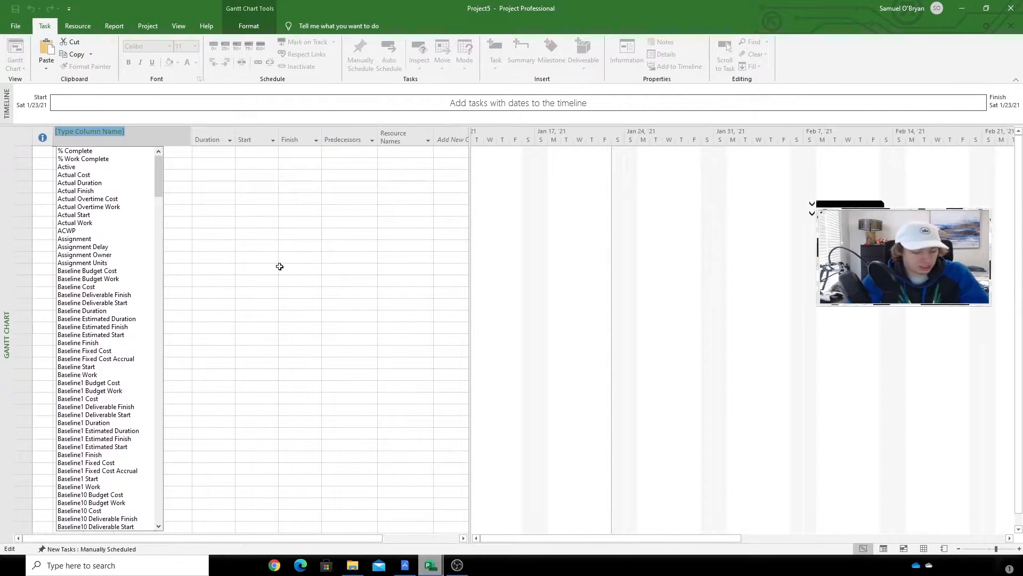
text(Wbs)
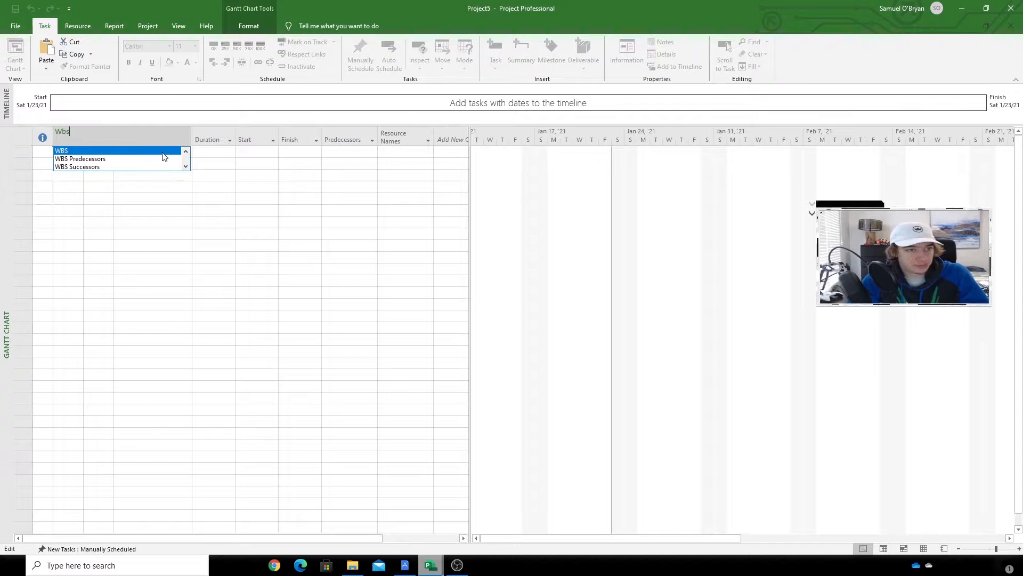
key(Return)
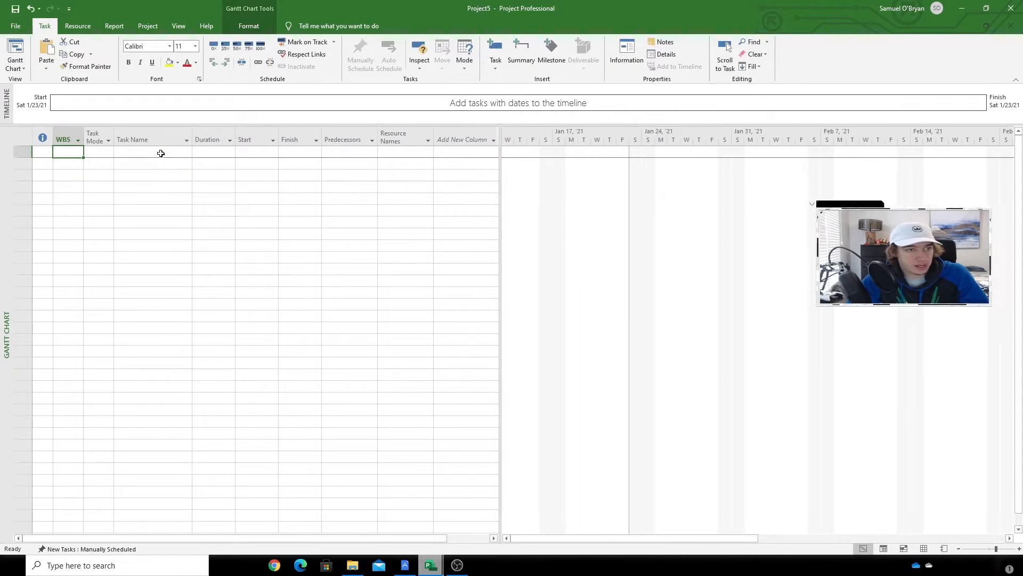
- Insert a Successors column between the Predecessors and Resource Names columns
right_click(379, 137)
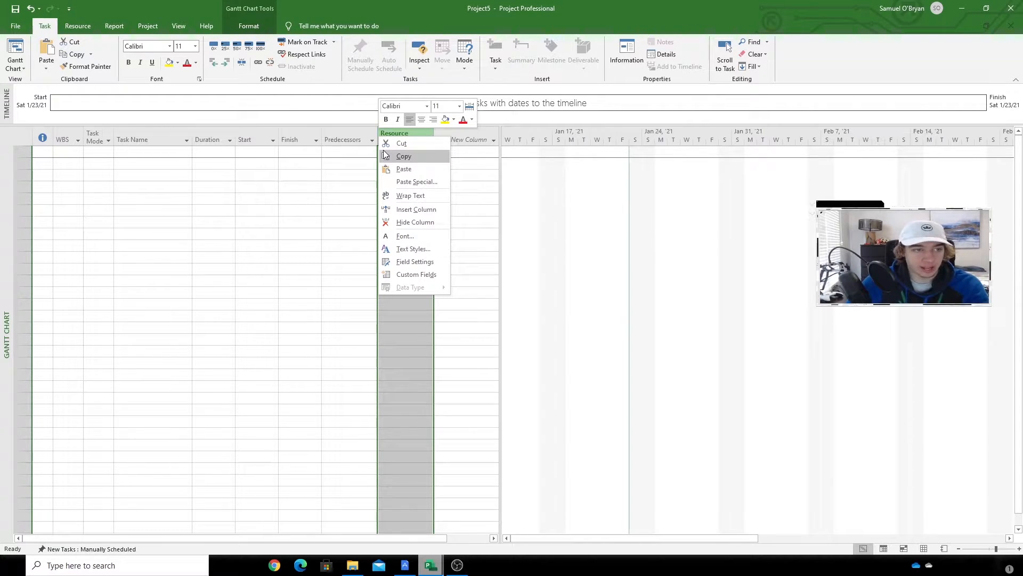
click(427, 209)
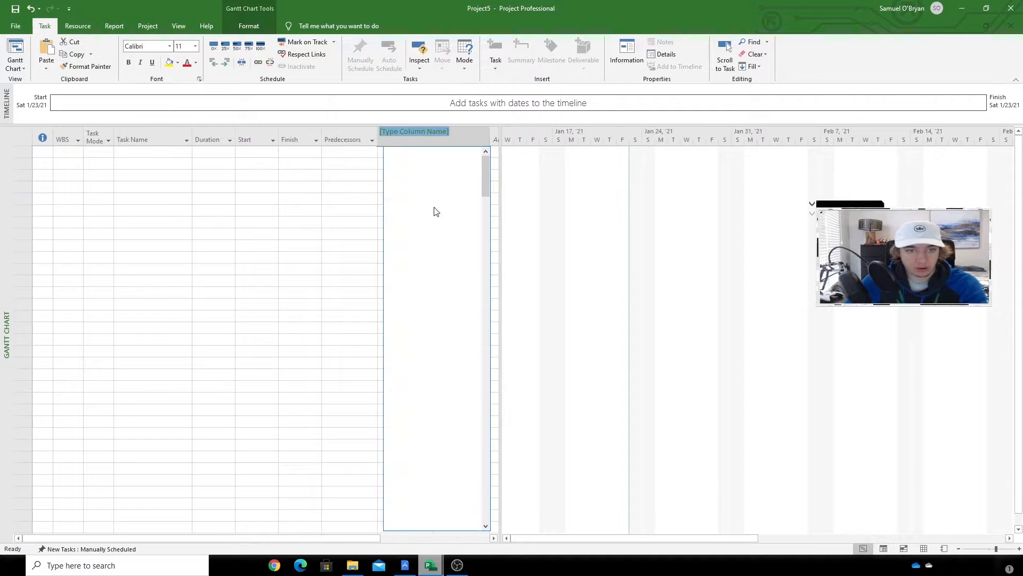
text(Successors)
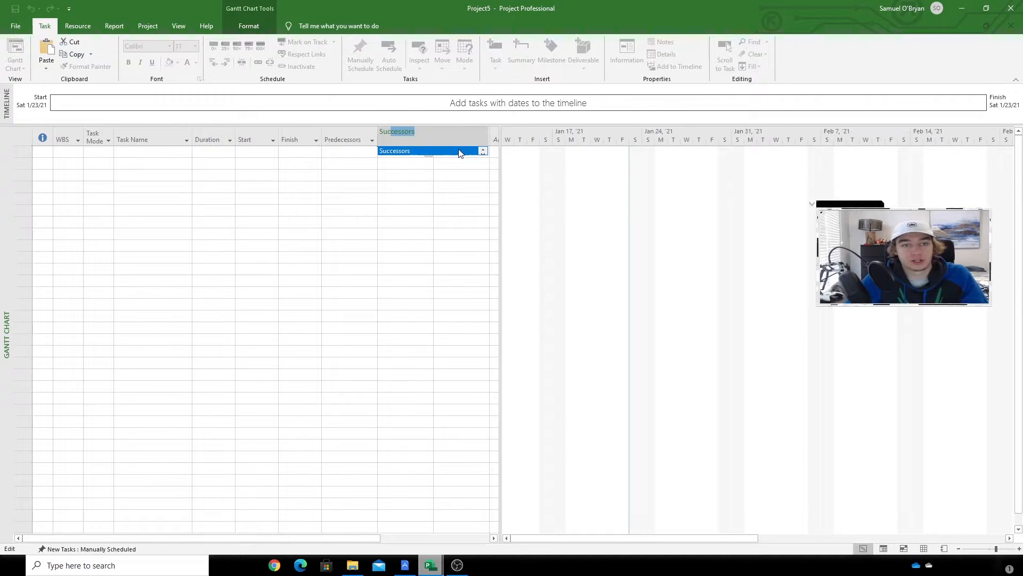
click(443, 153)
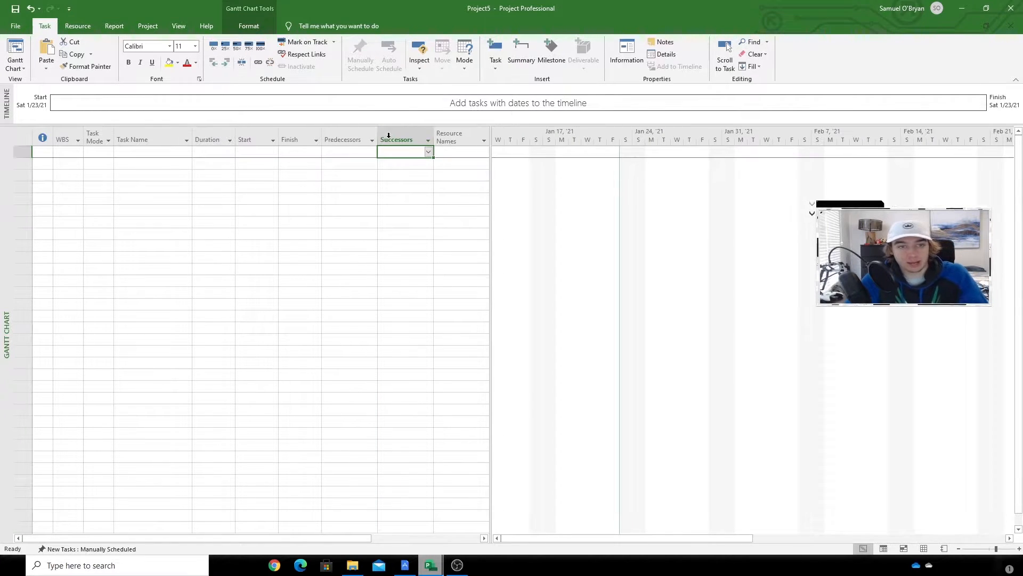
- Add a task named "Deliverable 1" in the first row of the task table
click(145, 134)
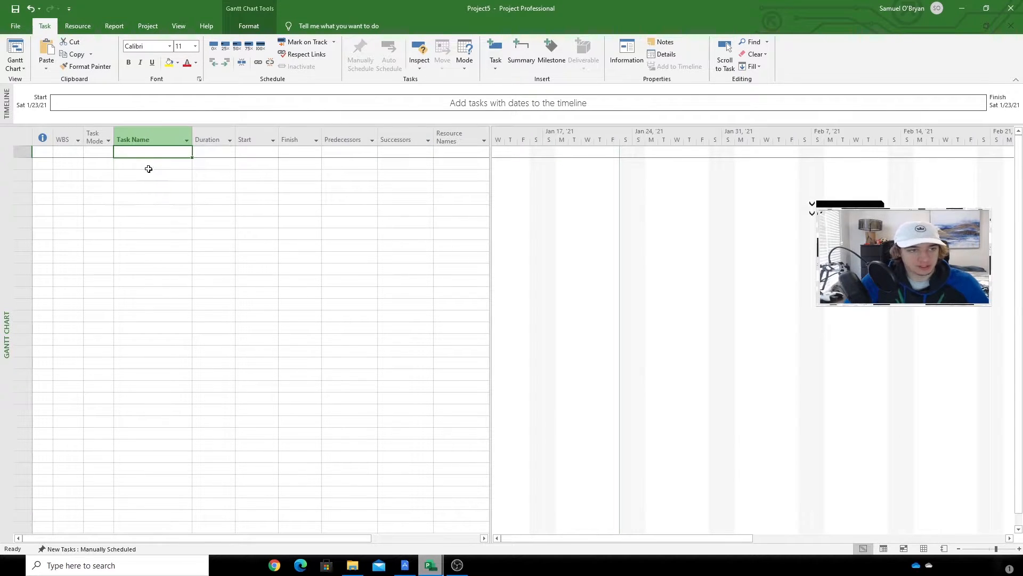
click(149, 153)
text(D)
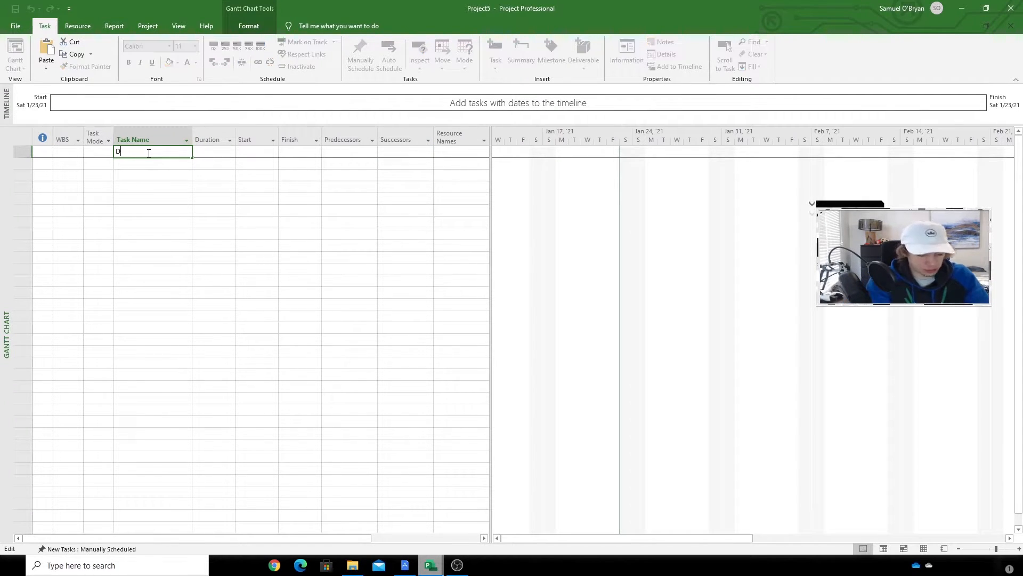
text(eliverable 1)
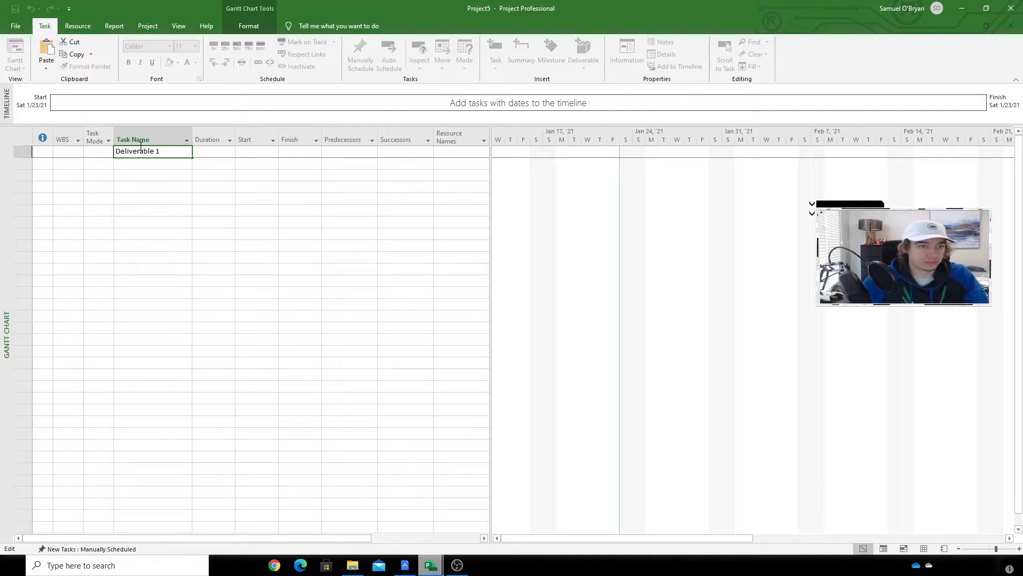
key(Return)
- Set Deliverable 1's duration to 10 days and its start date to Mon 1/25/21
click(228, 153)
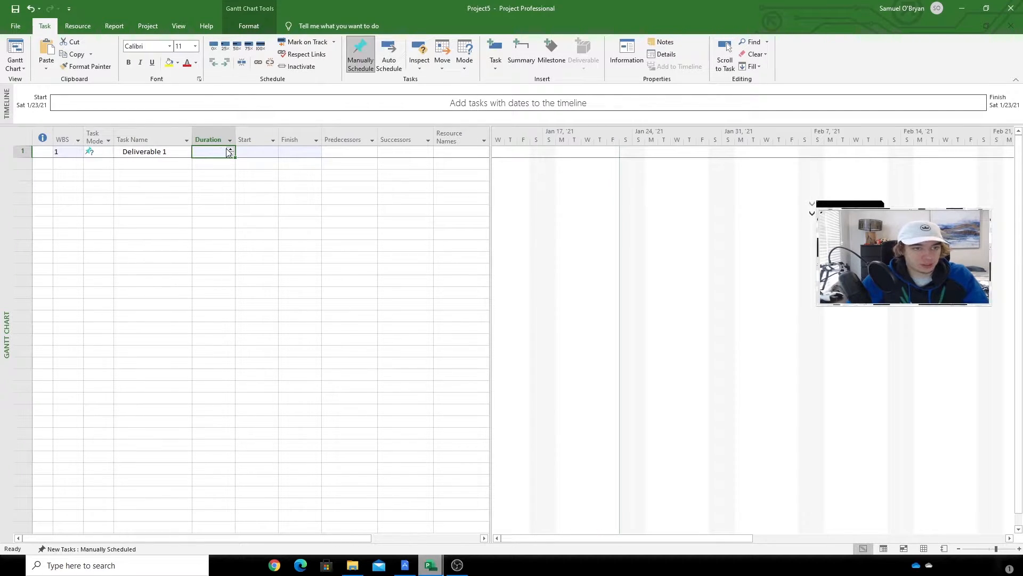
click(231, 150)
text(10)
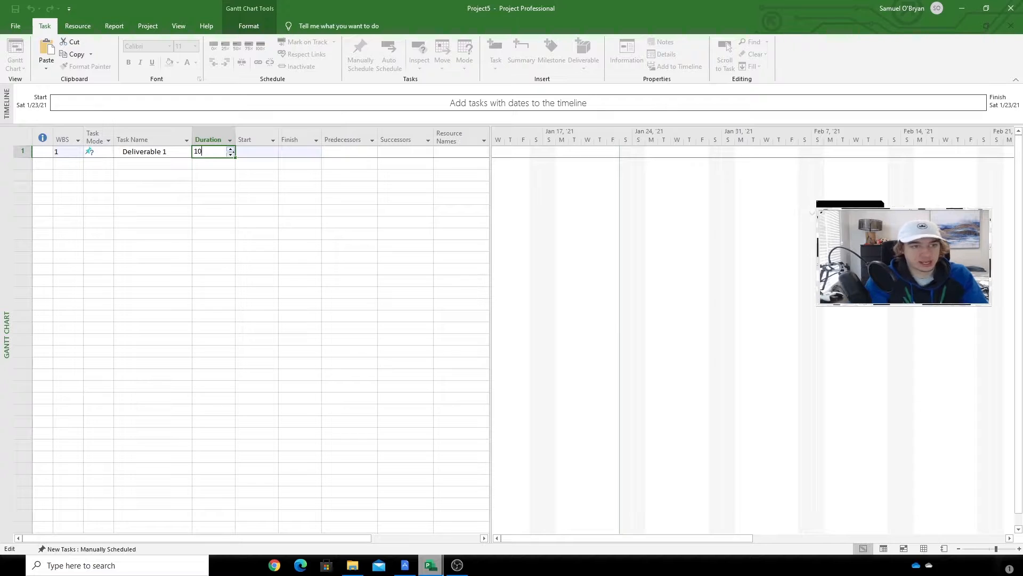
text( days)
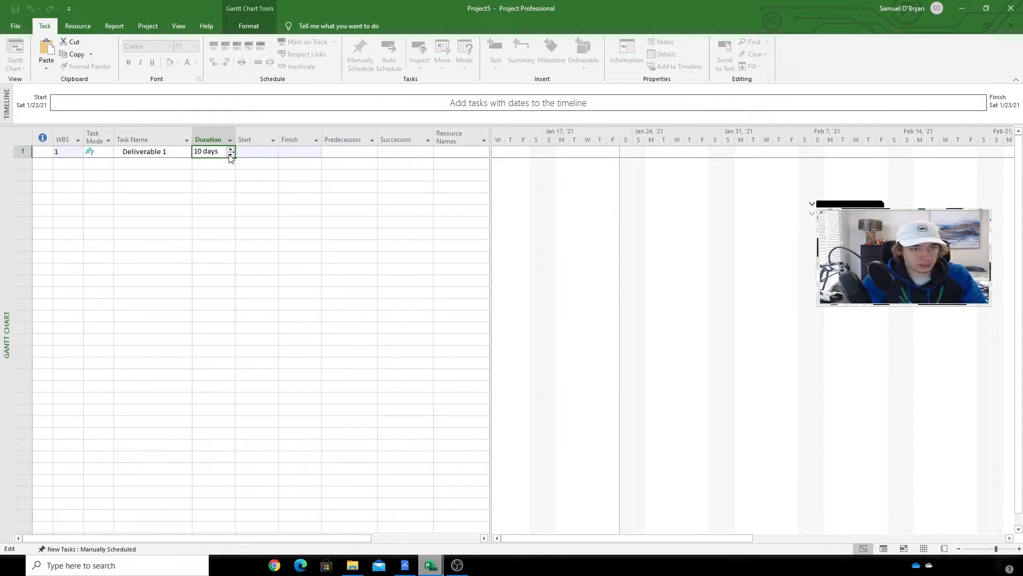
click(251, 156)
click(273, 153)
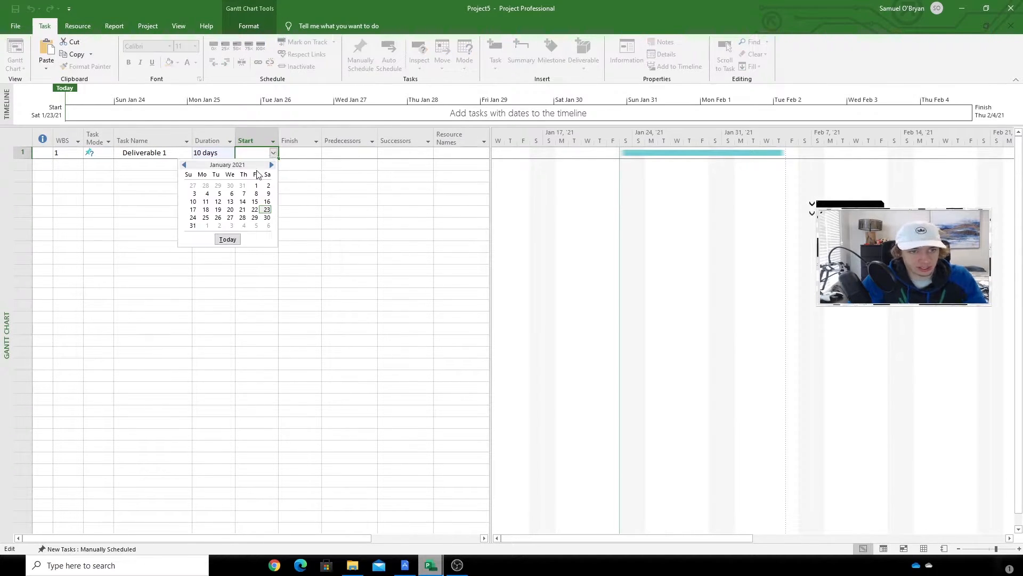
click(203, 219)
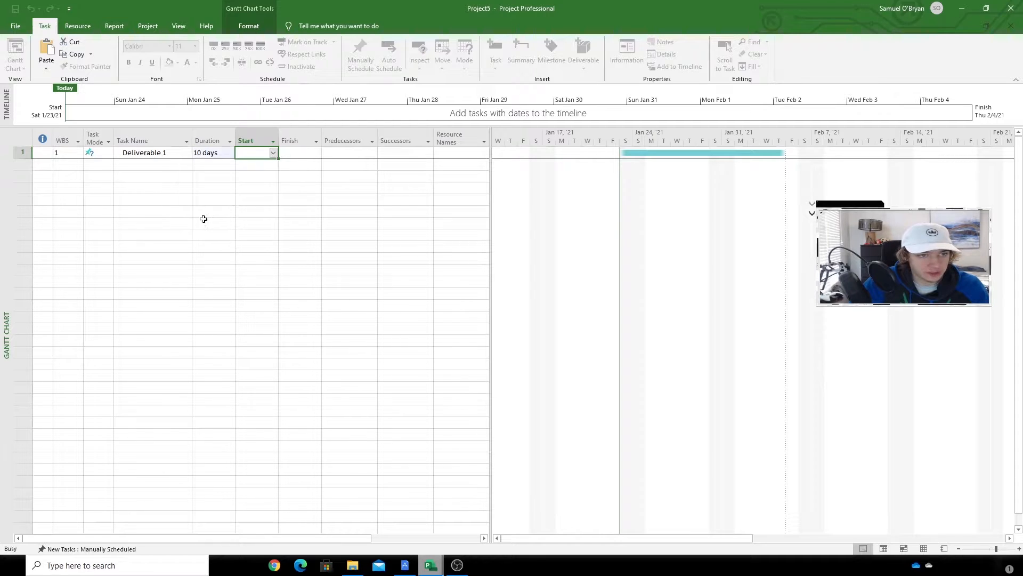
click(310, 155)
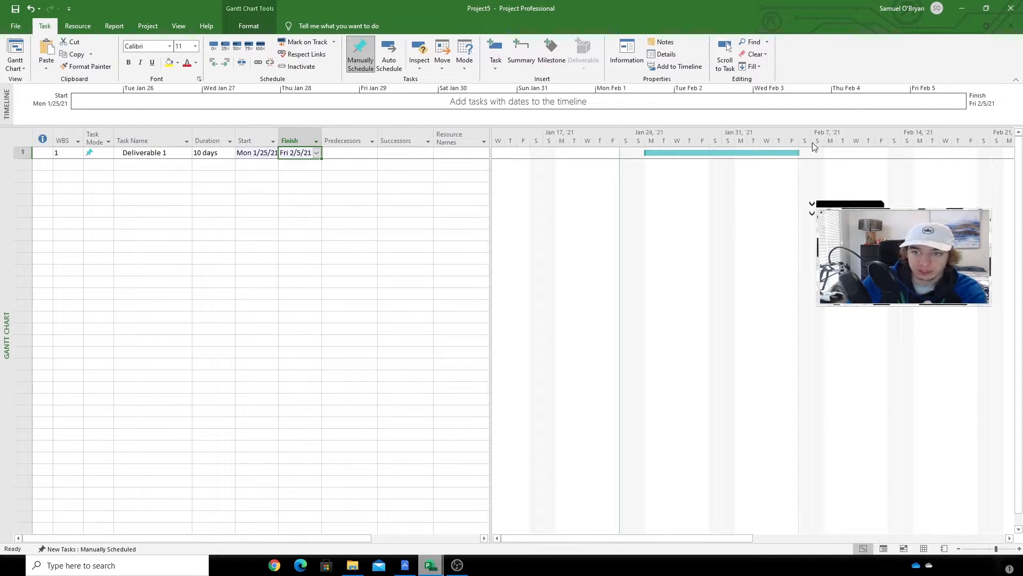
- Assign "Blue Team" as the resource for Deliverable 1
click(457, 155)
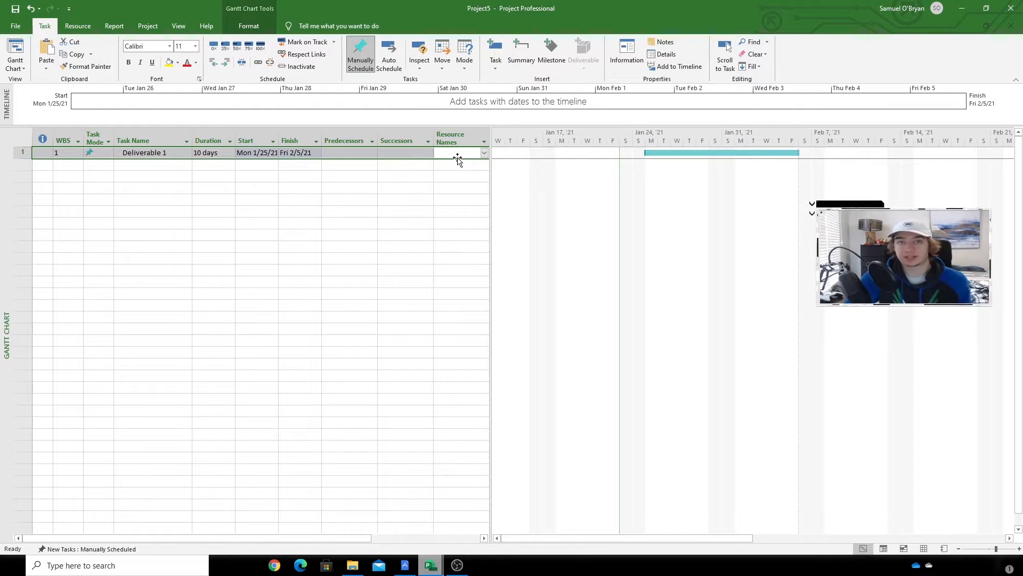
click(484, 153)
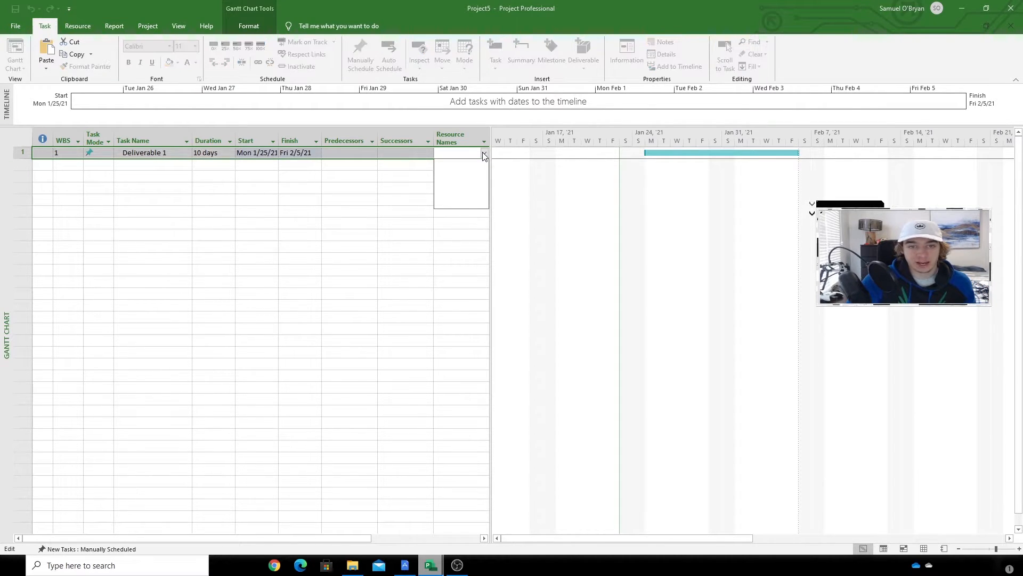
click(463, 154)
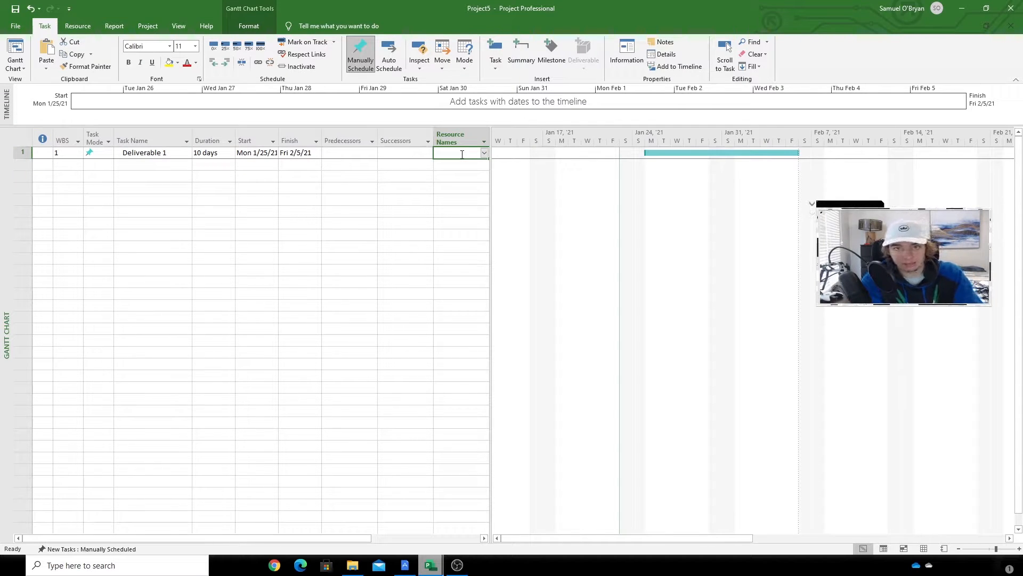
text(B)
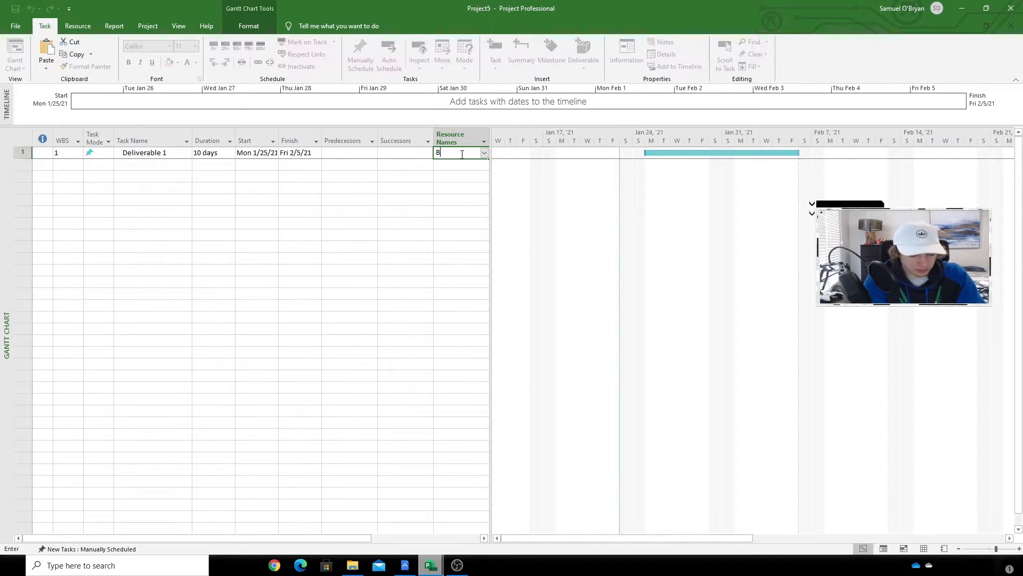
text(lue Team)
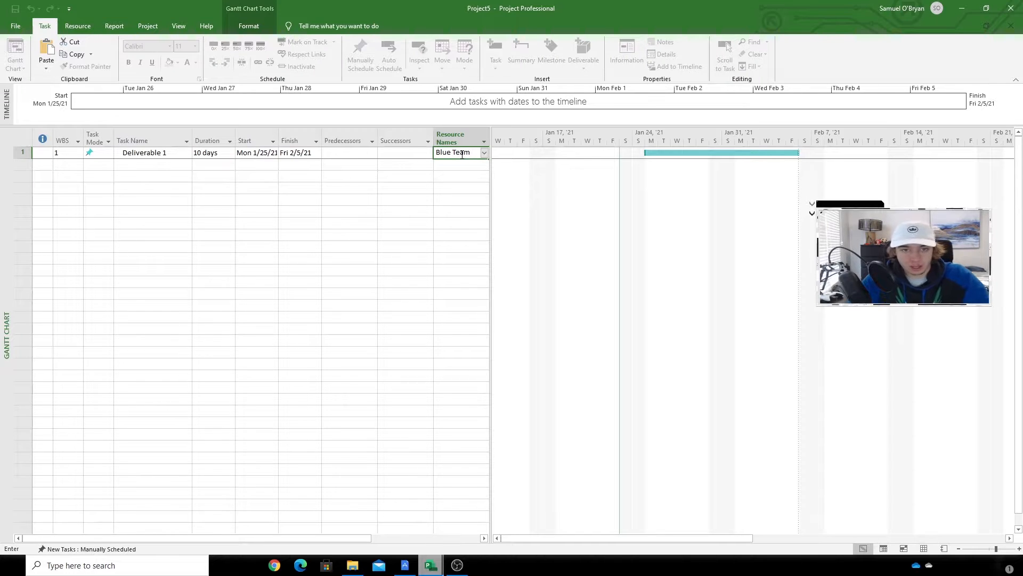
key(Return)
- Add a task named "excutive summary" in the row below Deliverable 1
click(150, 168)
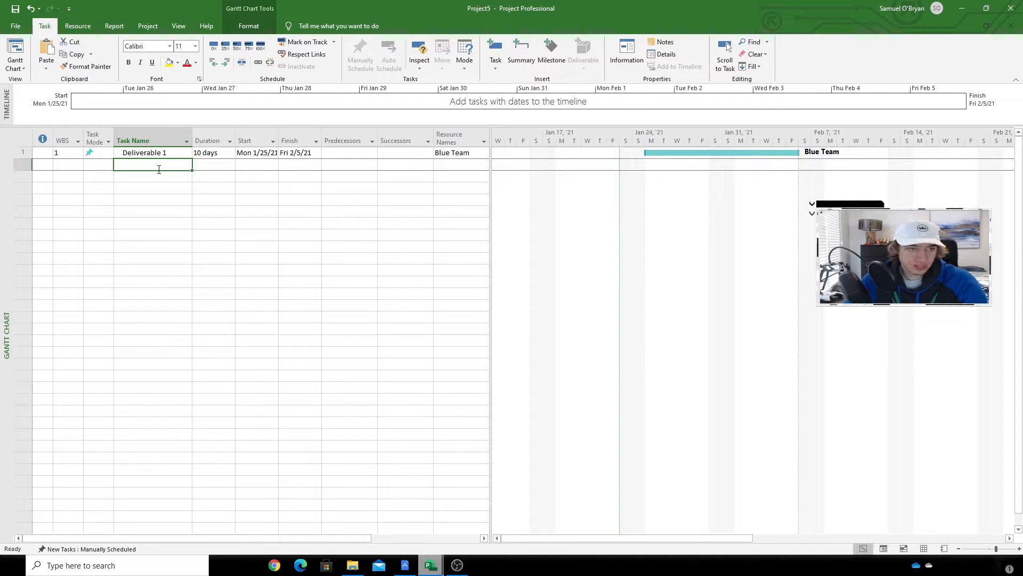
text(ex)
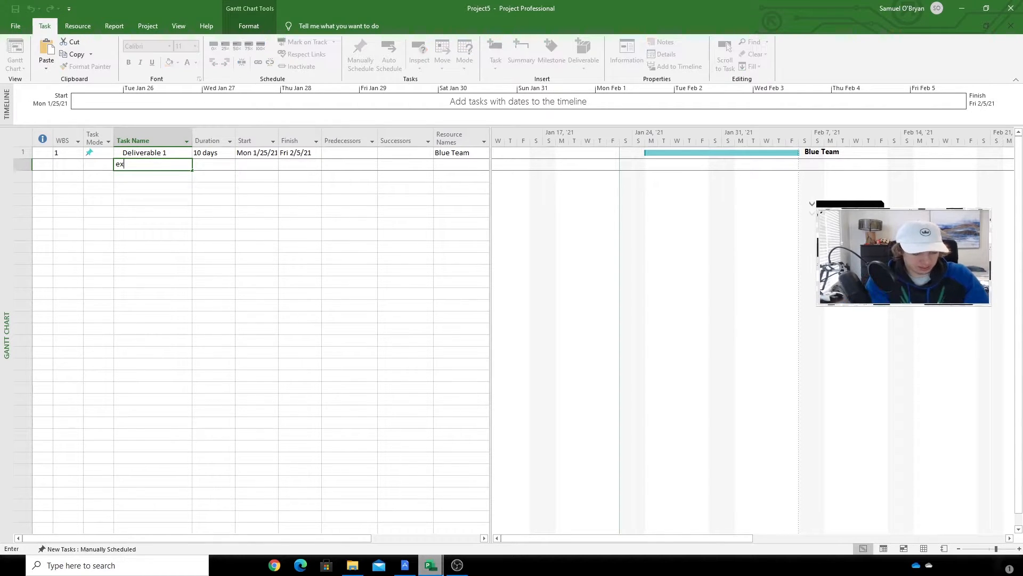
text(cutive)
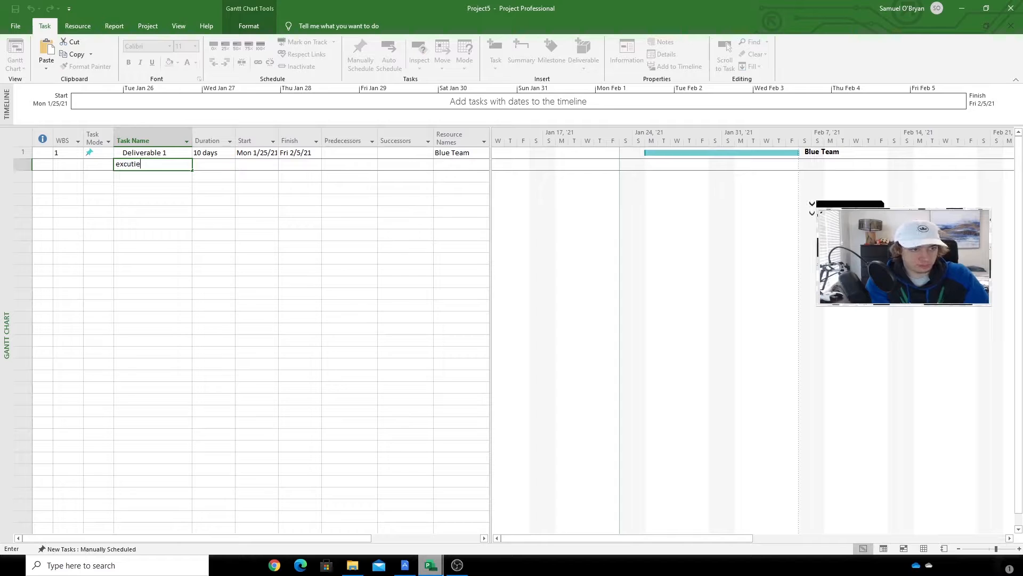
key(BackSpace)
text(ve summary)
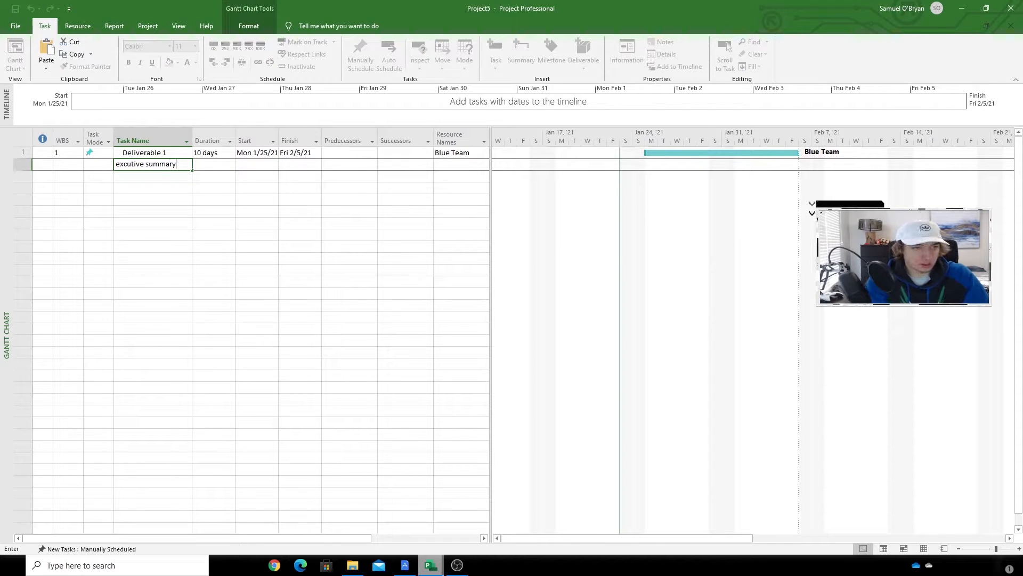
key(Tab)
- Add two more tasks below the summary task, named "stakeholder analysis" and "team contract"
click(153, 176)
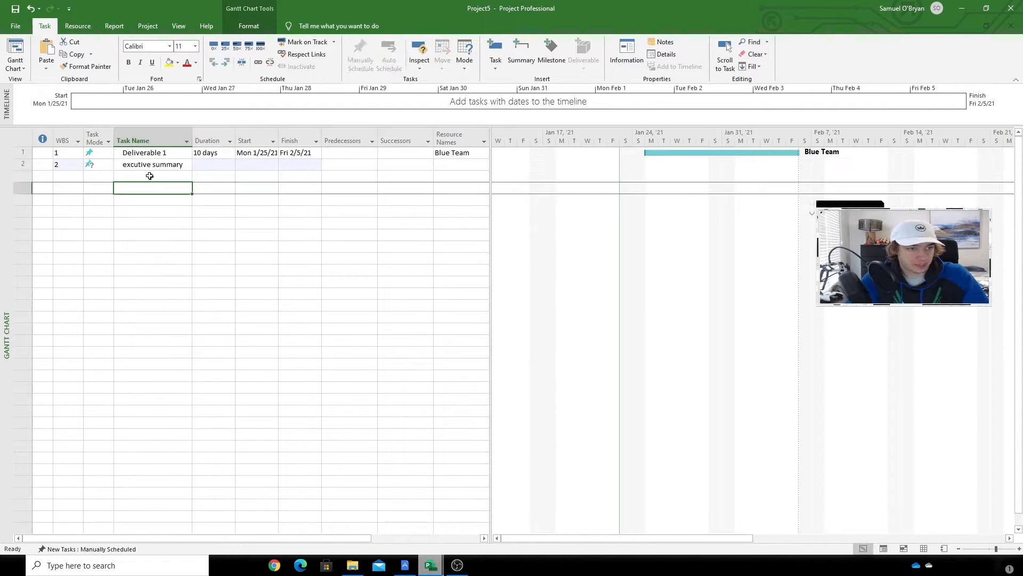
text(stakeholder analysis)
key(Return)
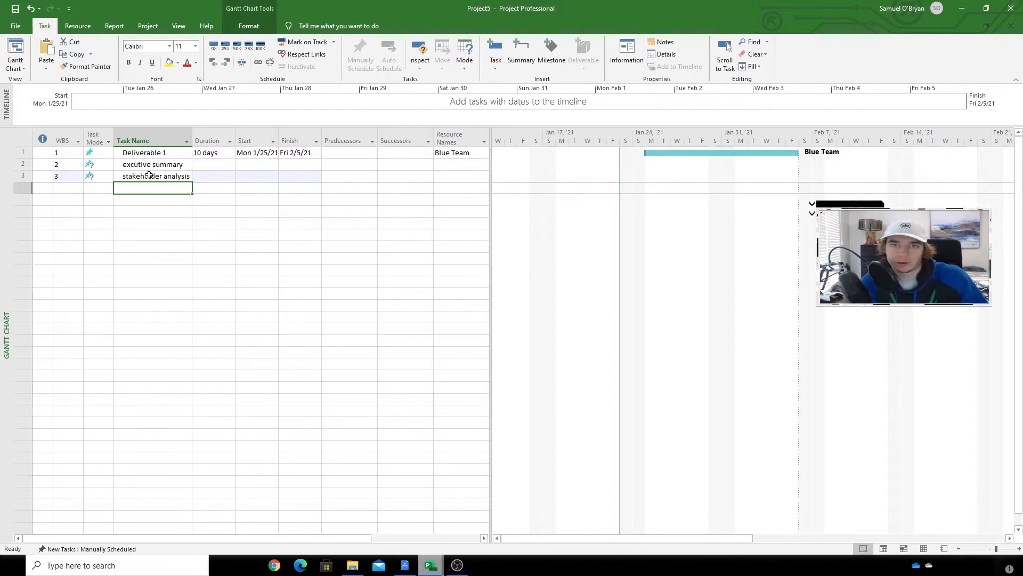
text(team contract)
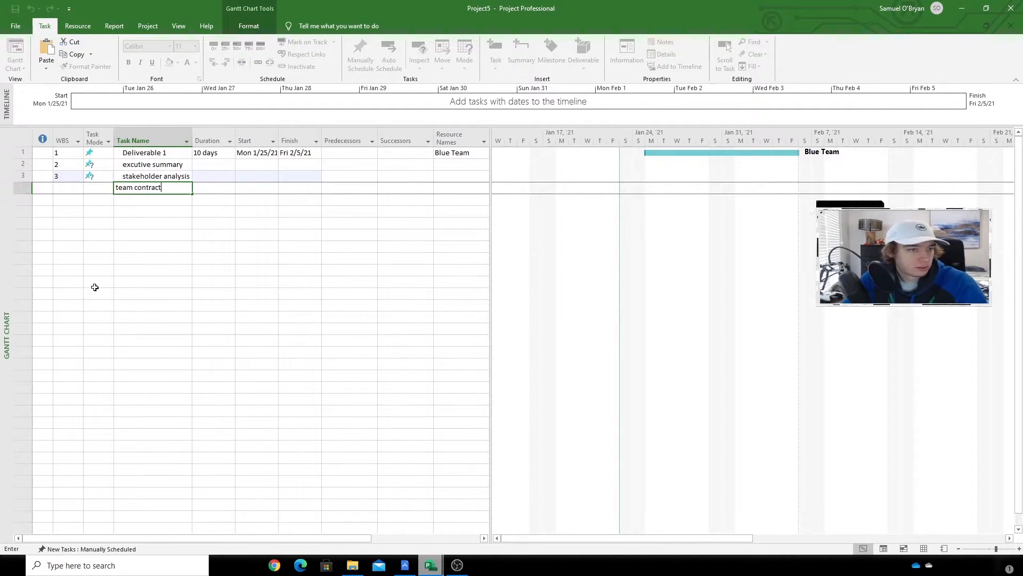
click(129, 222)
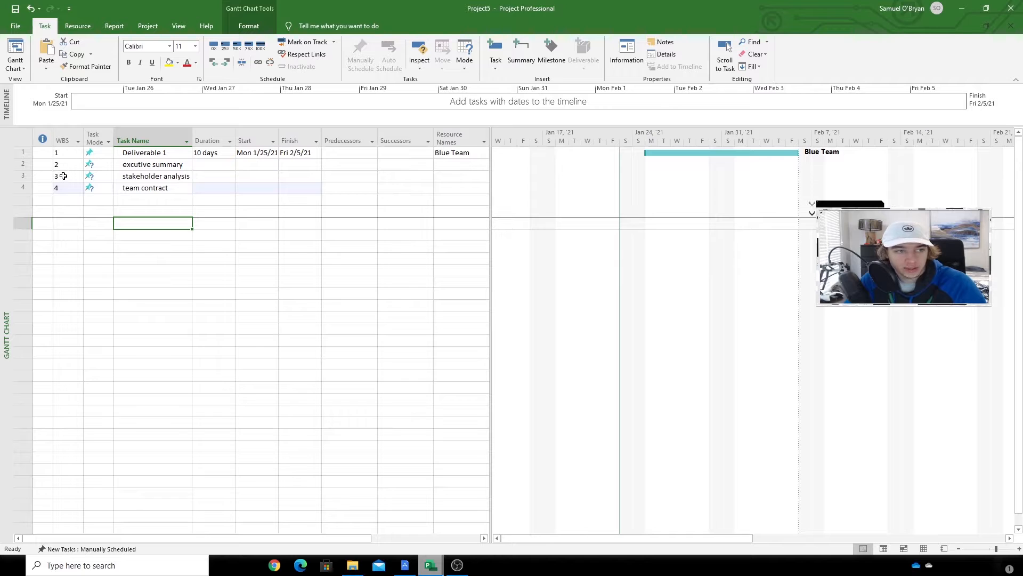
- Copy the "team contract" task name over the "stakeholder analysis" name in row 3
click(120, 166)
click(137, 185)
drag(138, 183, 139, 179)
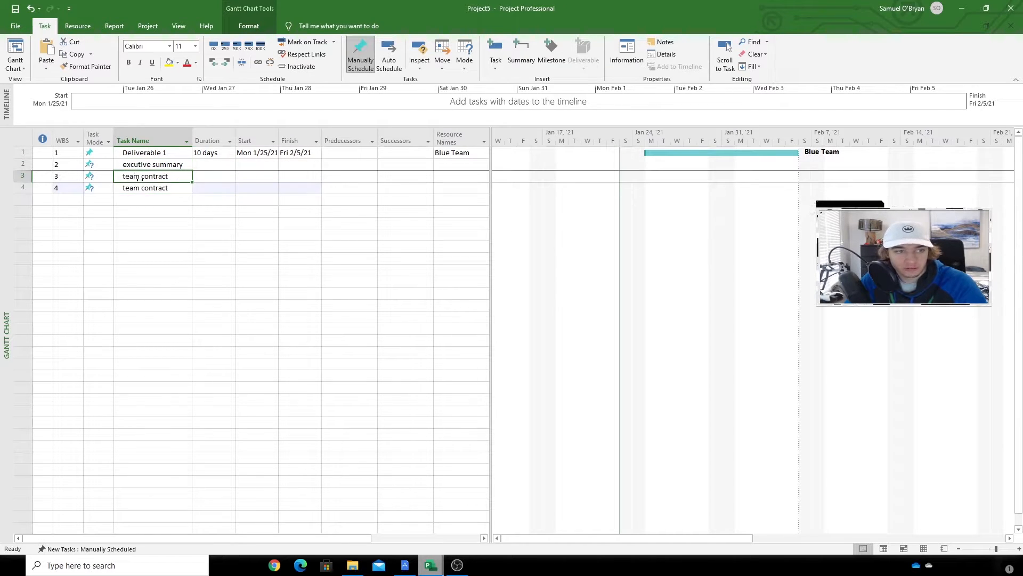
key(ctrl+z)
- Indent the "excutive summary" task and the row 3 "team contract" task as subtasks of Deliverable 1
click(157, 165)
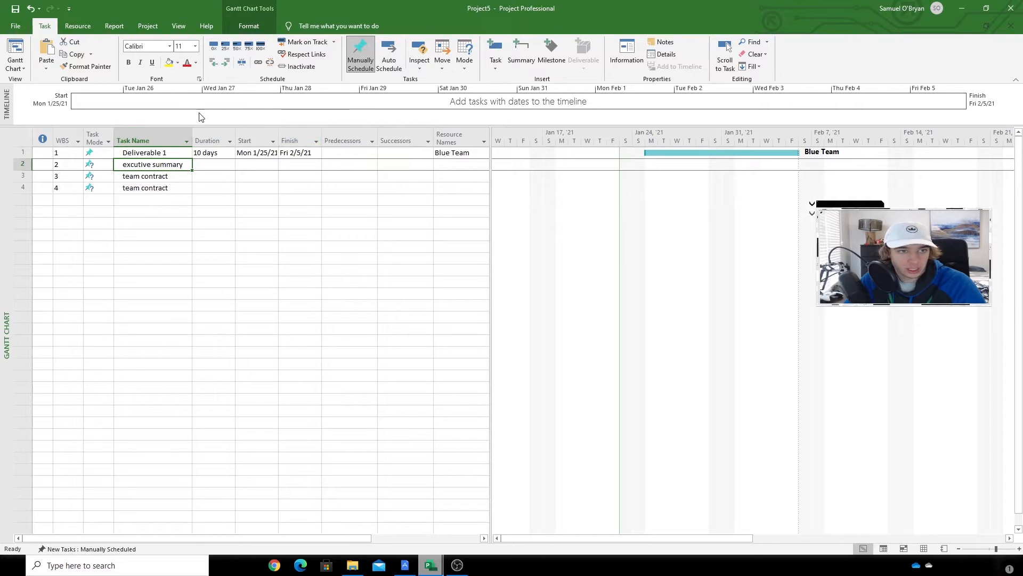
click(226, 63)
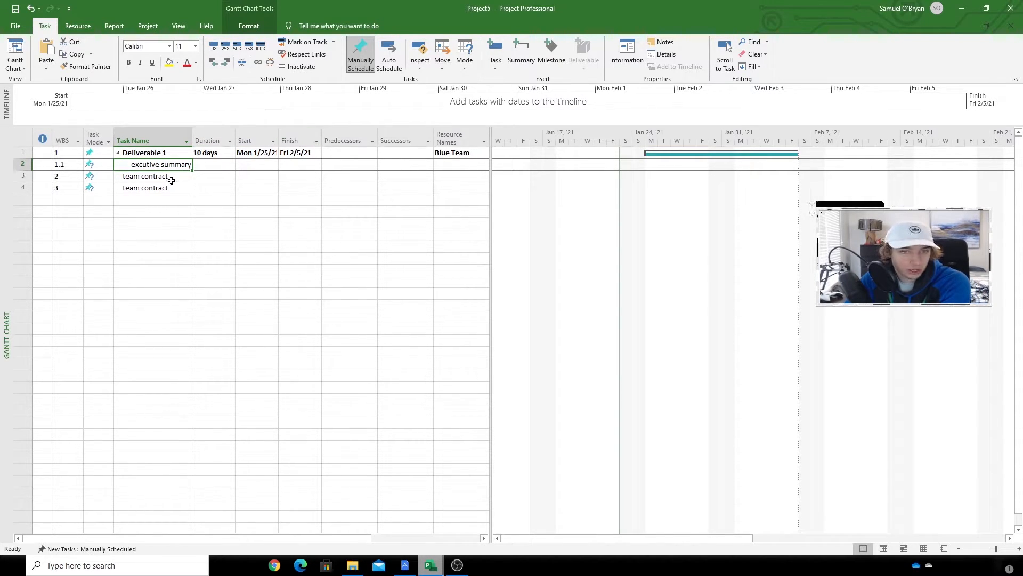
click(171, 178)
click(227, 63)
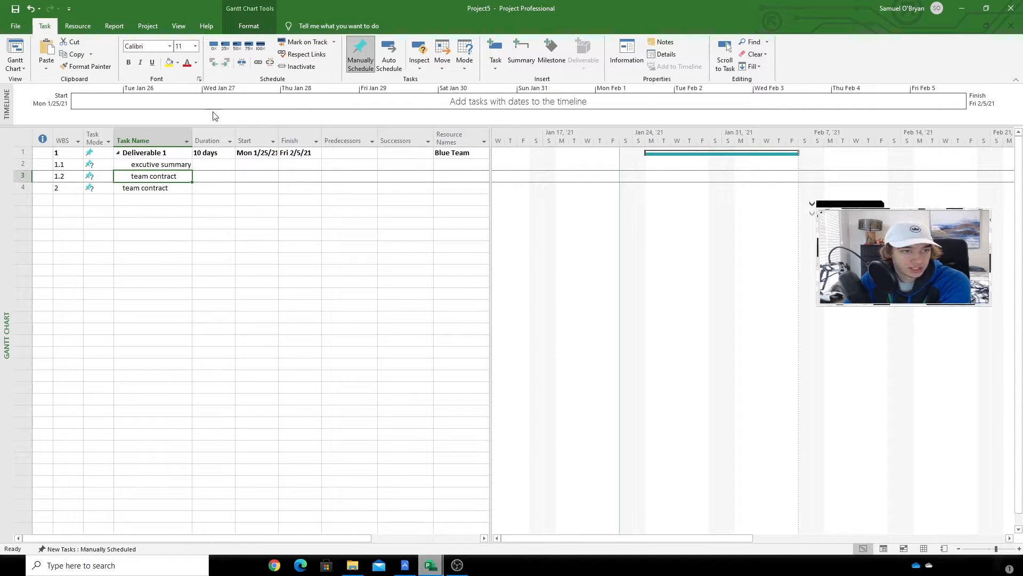
- Indent the row 4 "team contract" task as a subtask of Deliverable 1
click(168, 187)
click(227, 63)
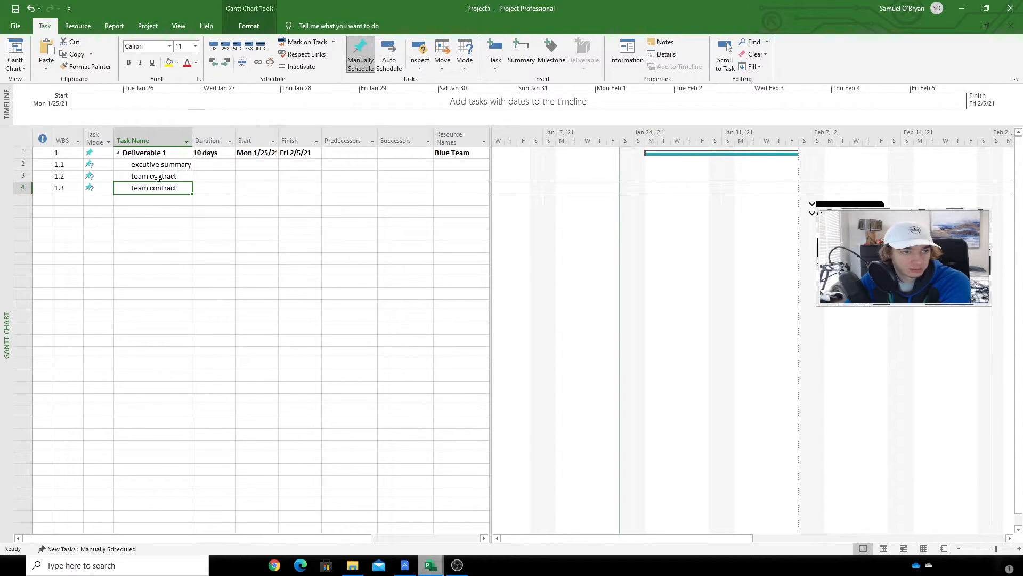
- Add a task named "Deliverable 2" in row 5 and outdent it to the top level
click(159, 199)
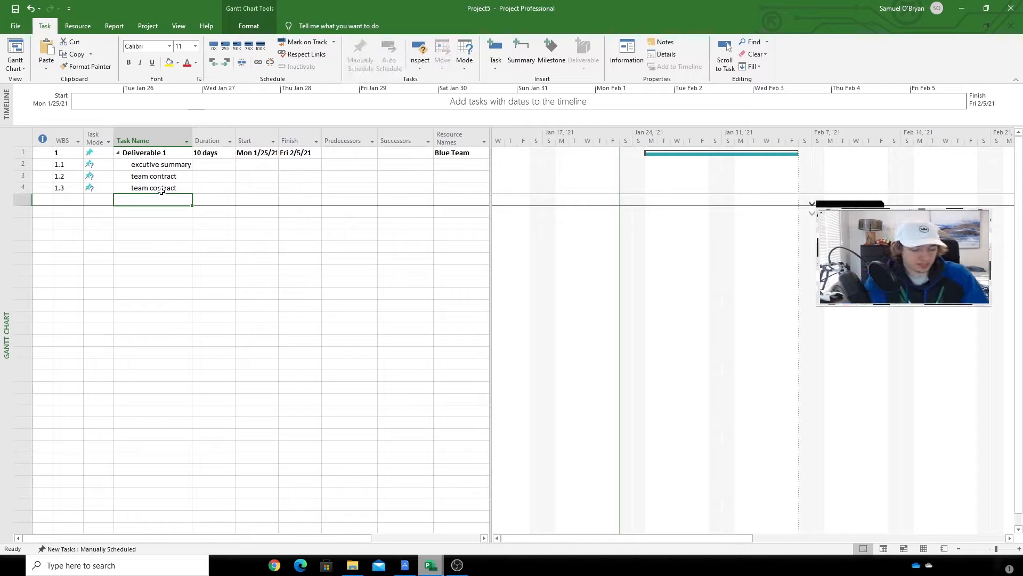
text(Deliverable 2)
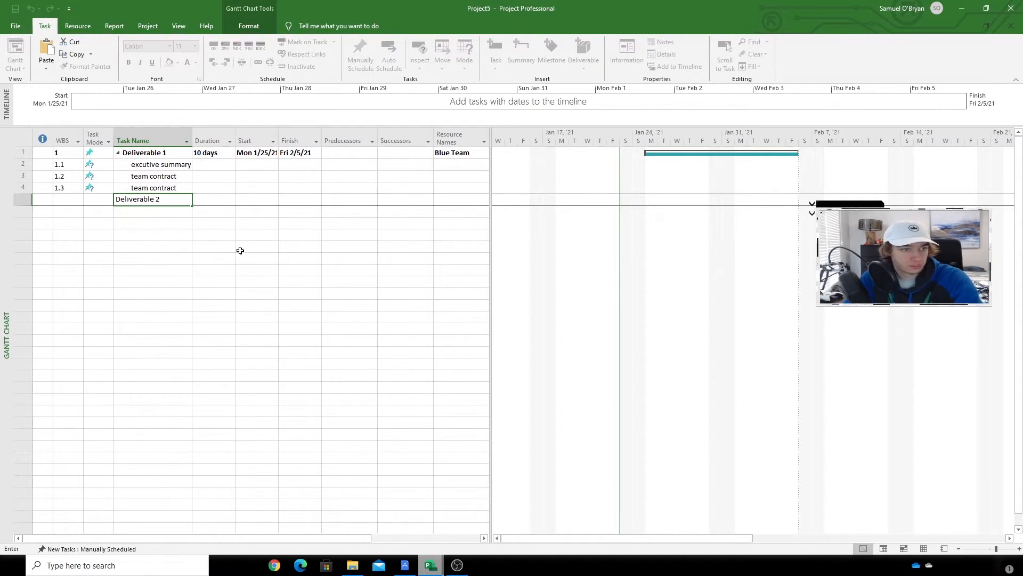
drag(240, 251, 240, 255)
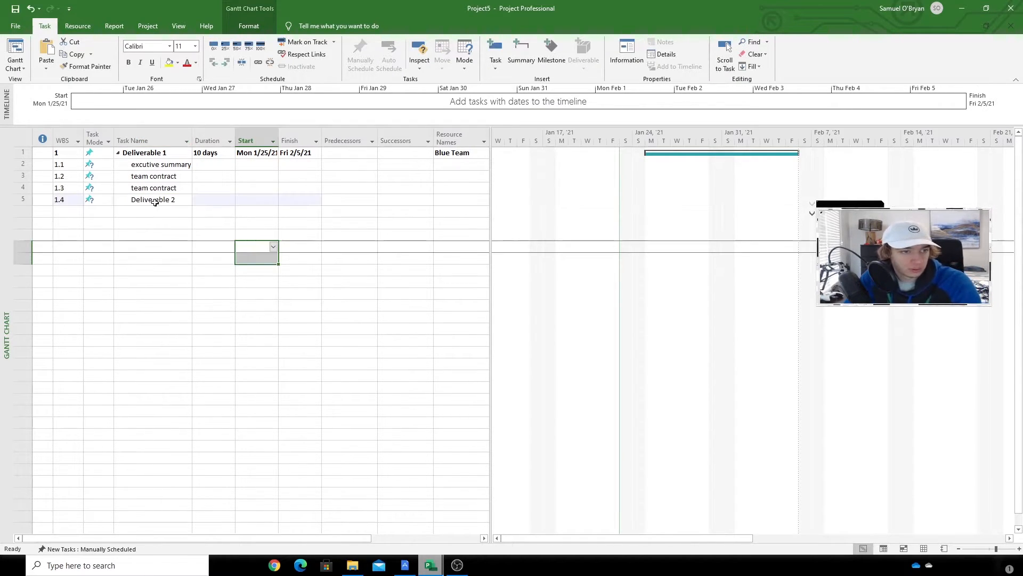
click(155, 200)
click(213, 62)
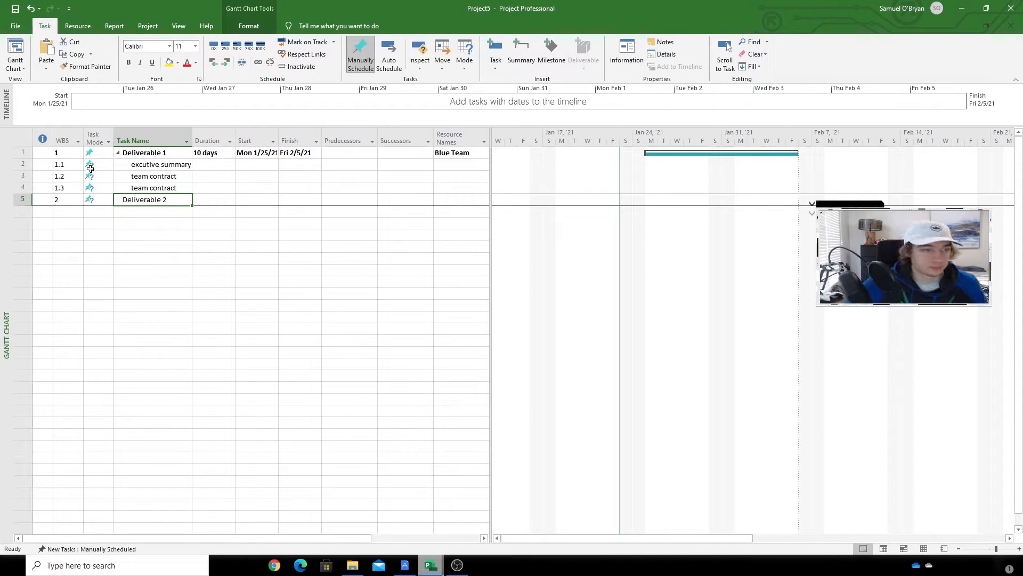
- Set the durations of the Deliverable 1 subtasks: 5 days for "excutive summary", 10 days for row 3 and 5 days for row 4
click(203, 175)
click(214, 165)
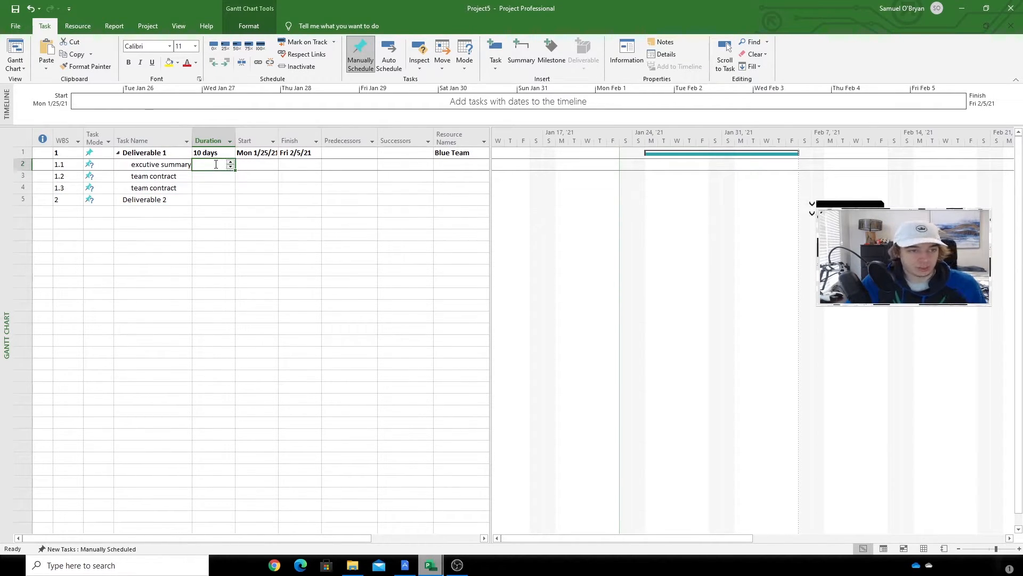
click(216, 164)
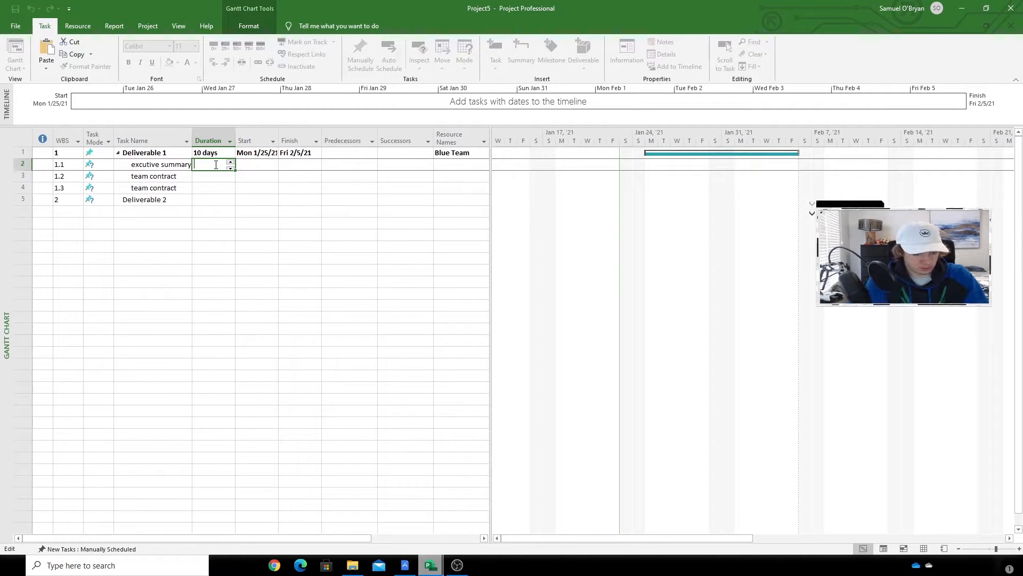
click(216, 173)
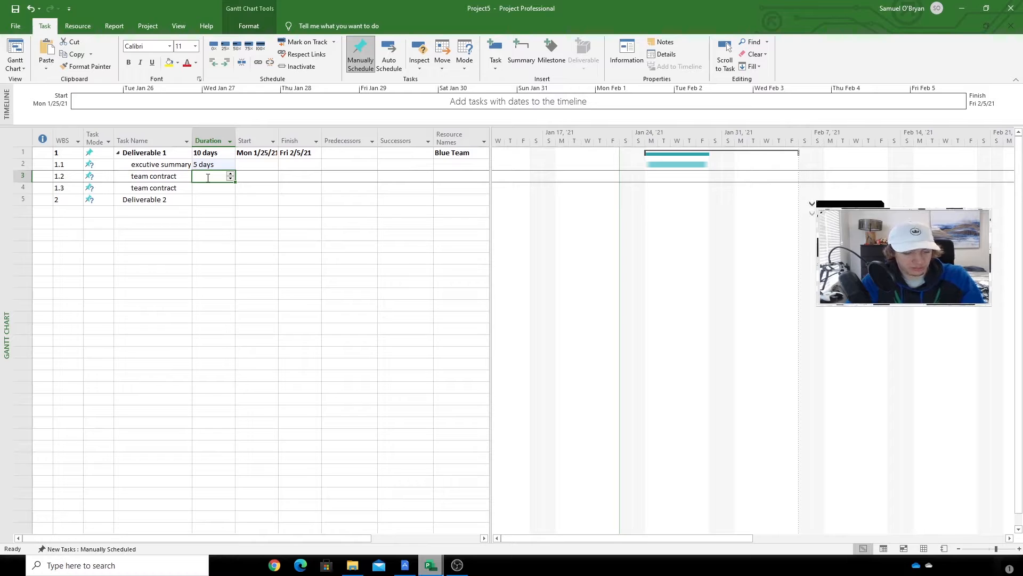
click(213, 187)
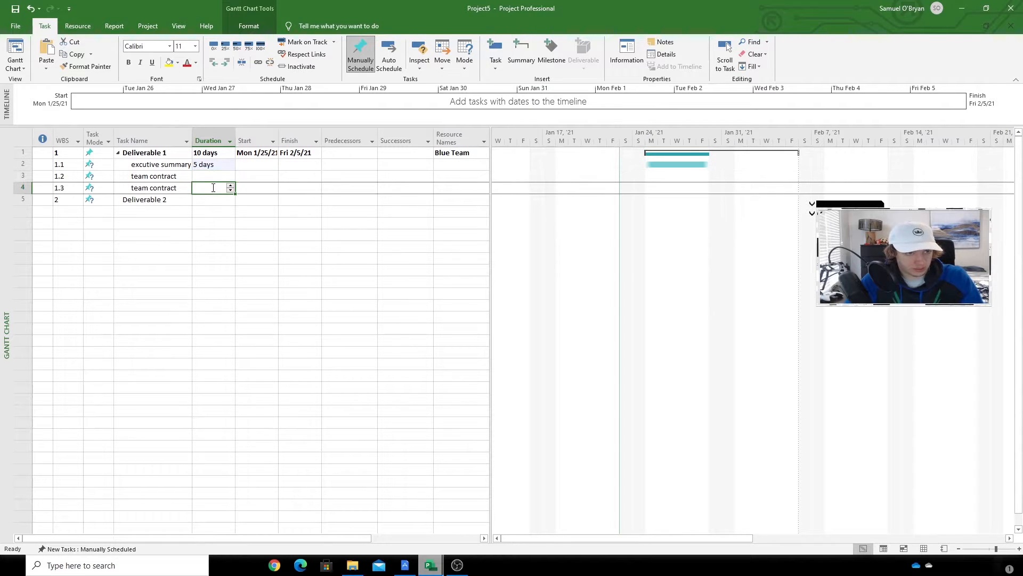
text(5)
click(217, 176)
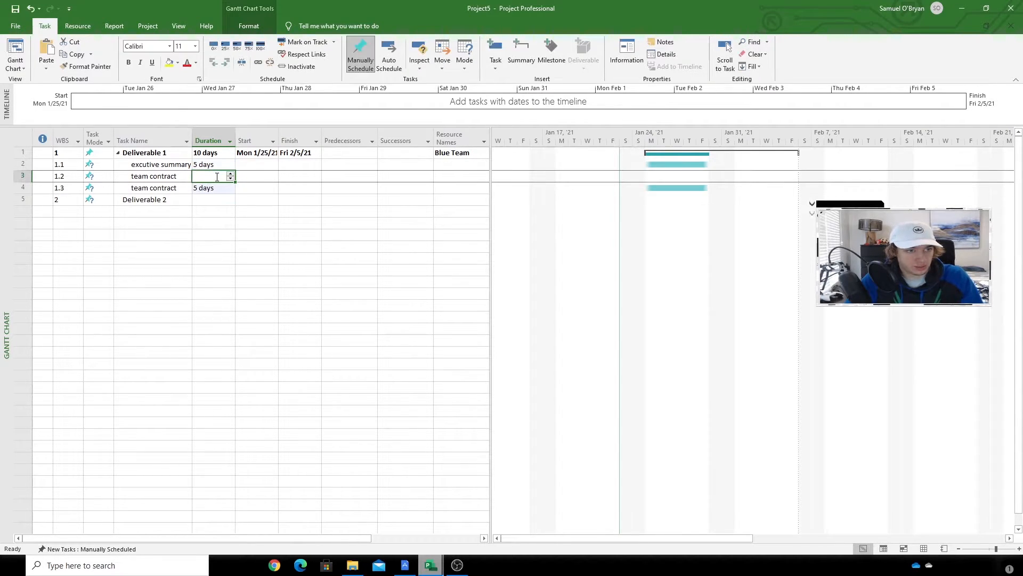
text(10)
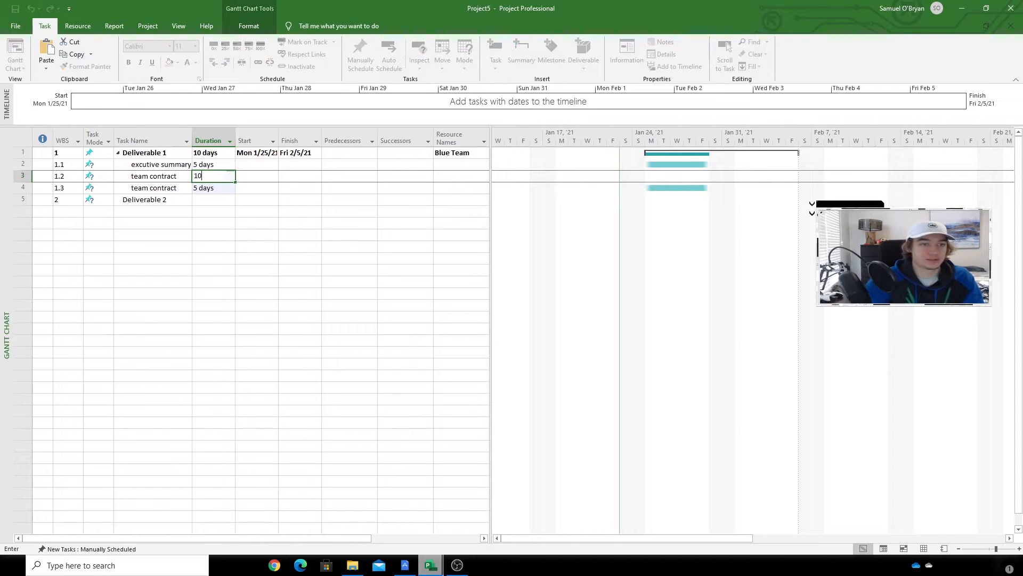
click(262, 200)
- Set the start date of the three Deliverable 1 subtasks to Monday, January 25, 2021
click(250, 169)
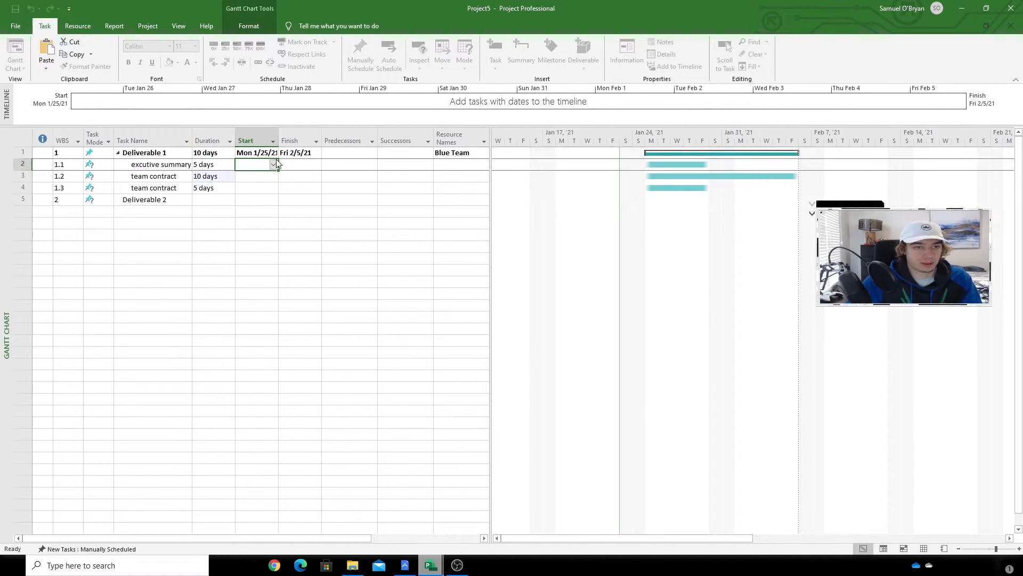
click(273, 164)
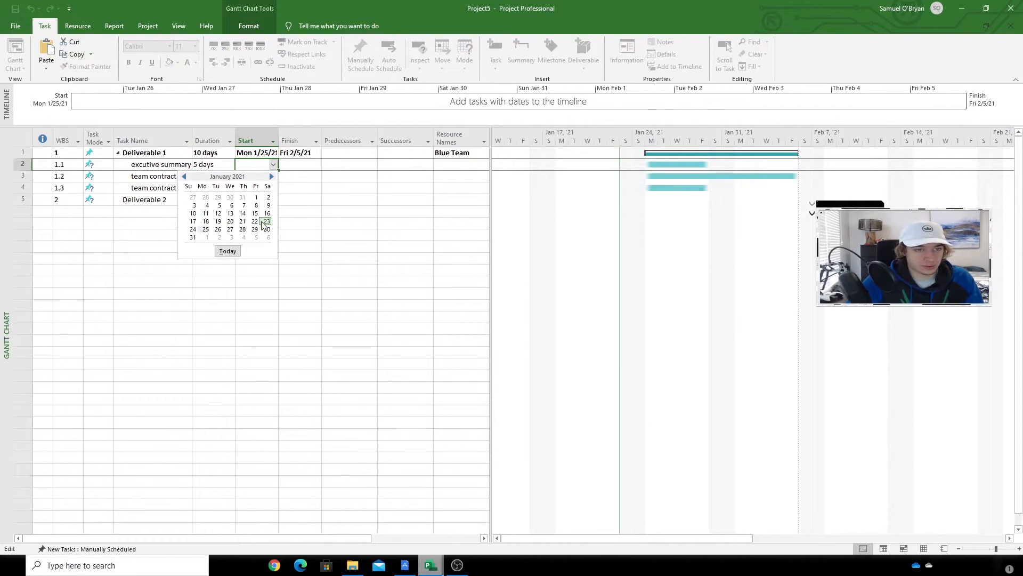
click(205, 230)
click(264, 177)
click(275, 178)
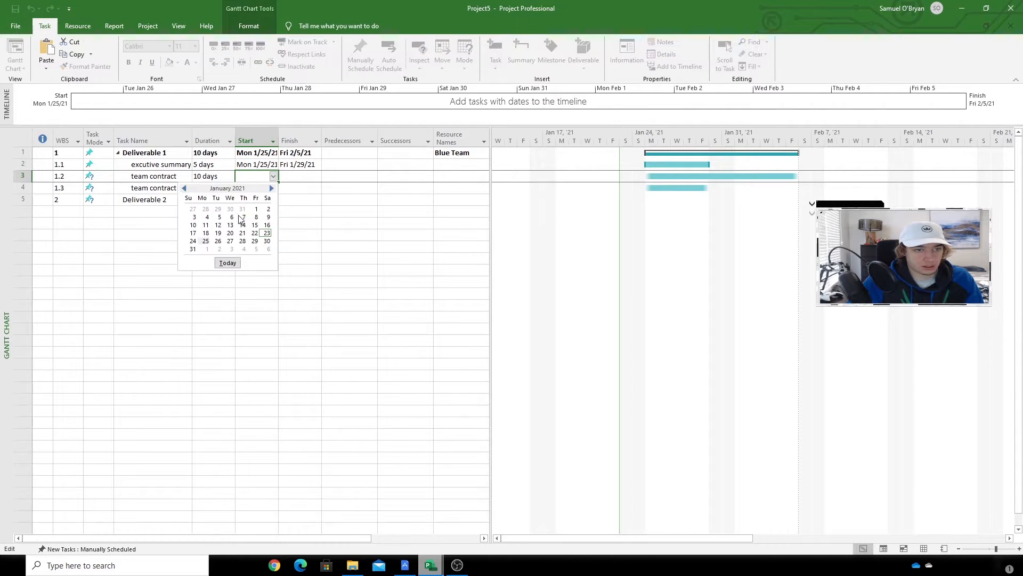
click(205, 241)
click(270, 200)
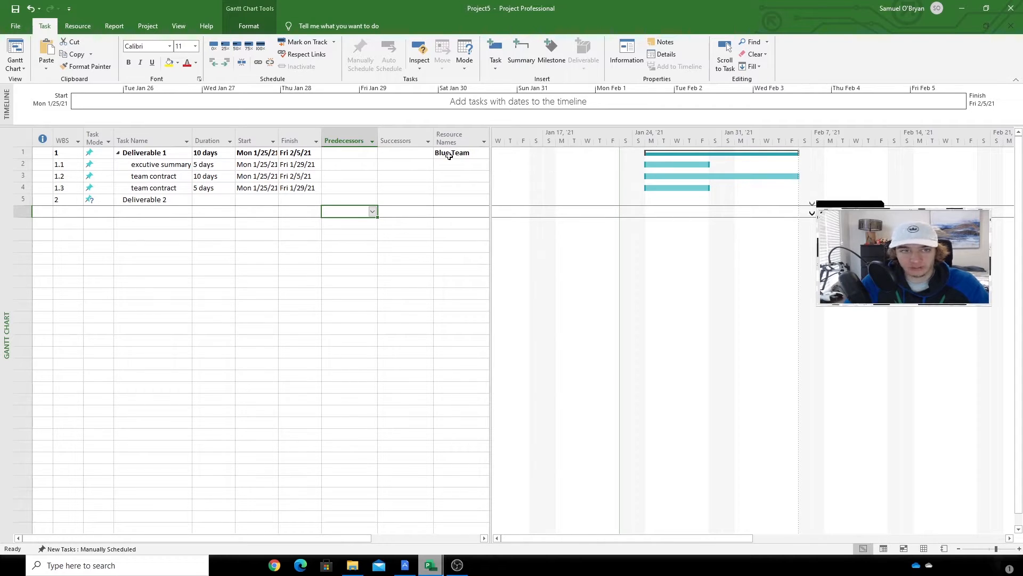
- Mark the Deliverable 1 summary task as 100% complete in its task information
click(41, 154)
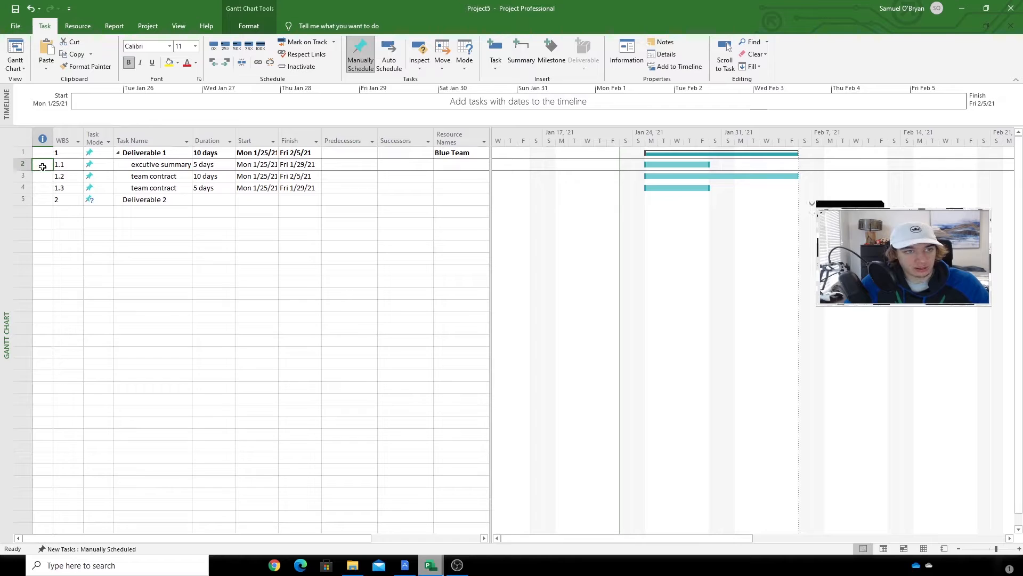
right_click(39, 156)
click(35, 152)
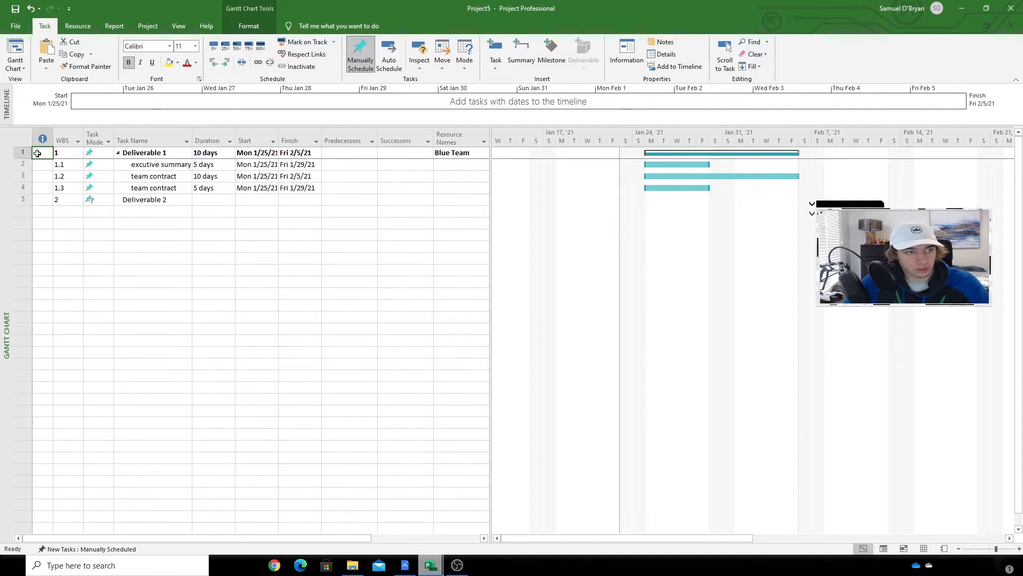
double_click(35, 152)
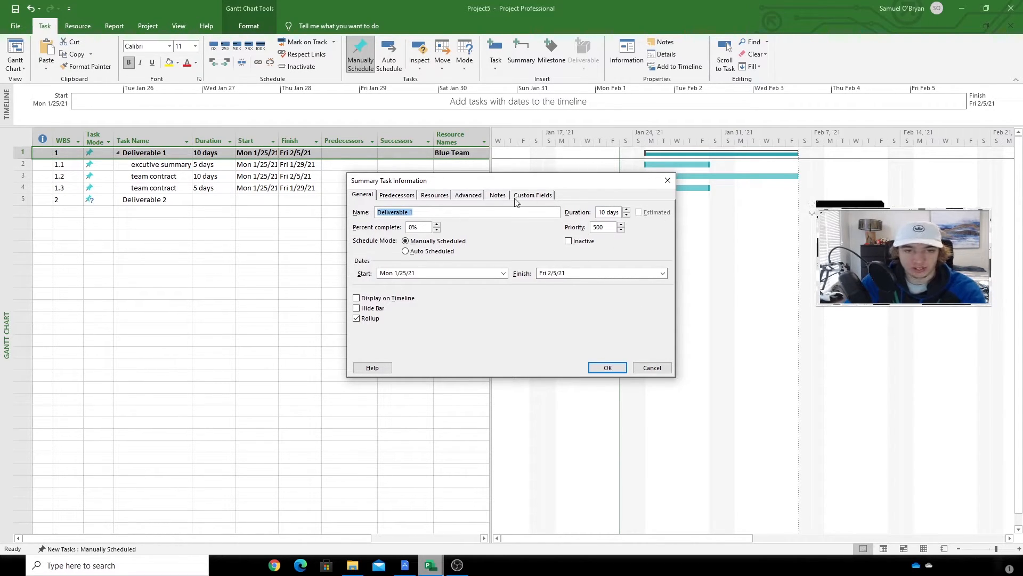
click(424, 230)
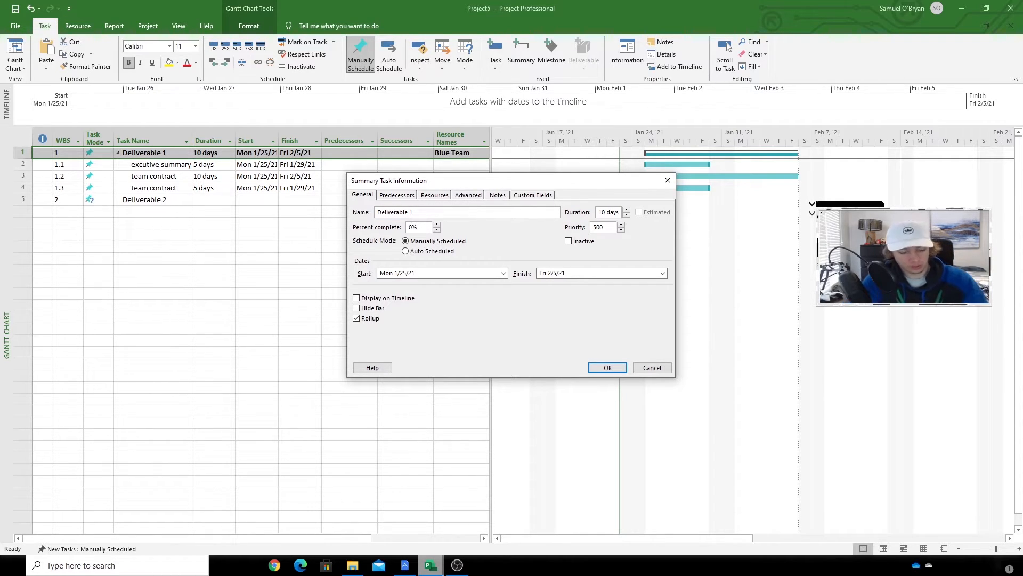
key(BackSpace)
text(100)
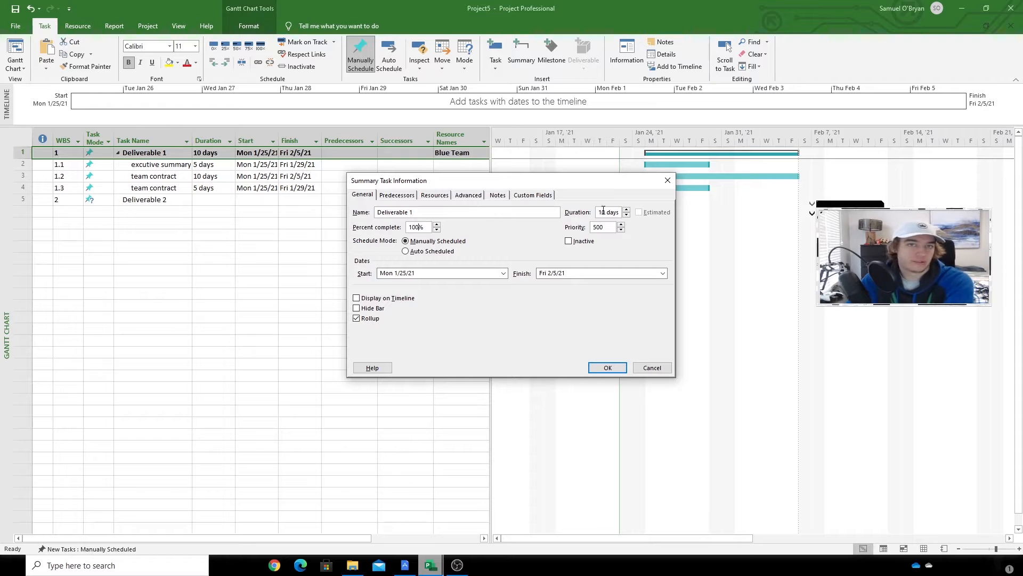
click(607, 368)
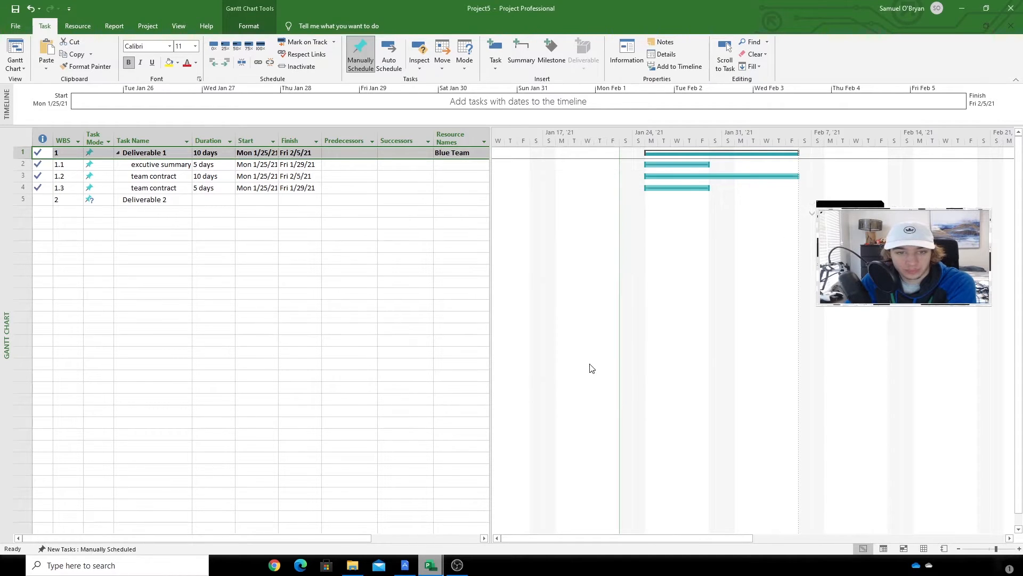
click(297, 260)
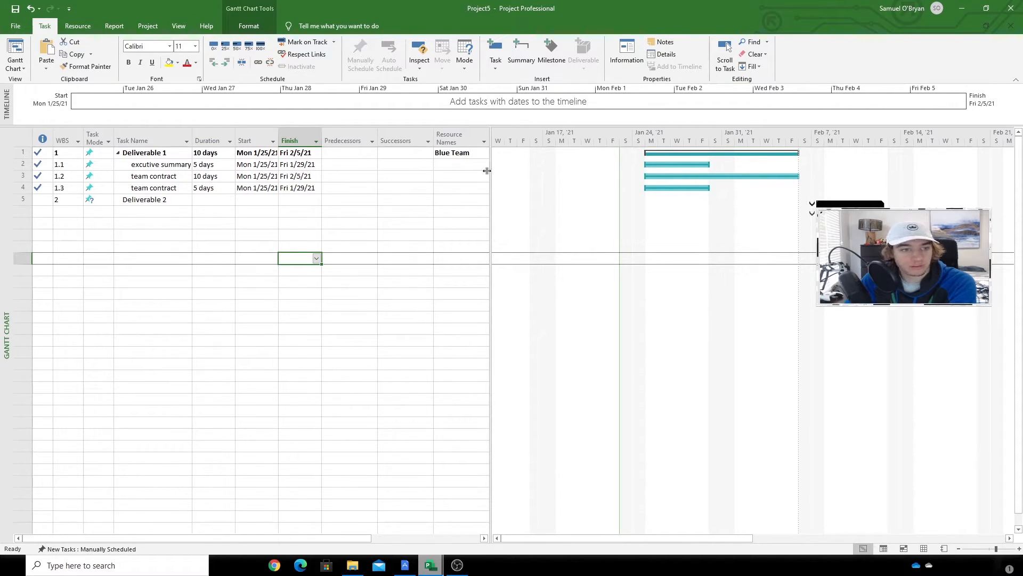
- Add three tasks below Deliverable 2, named "business case", "charter" and "assumptions"
click(152, 213)
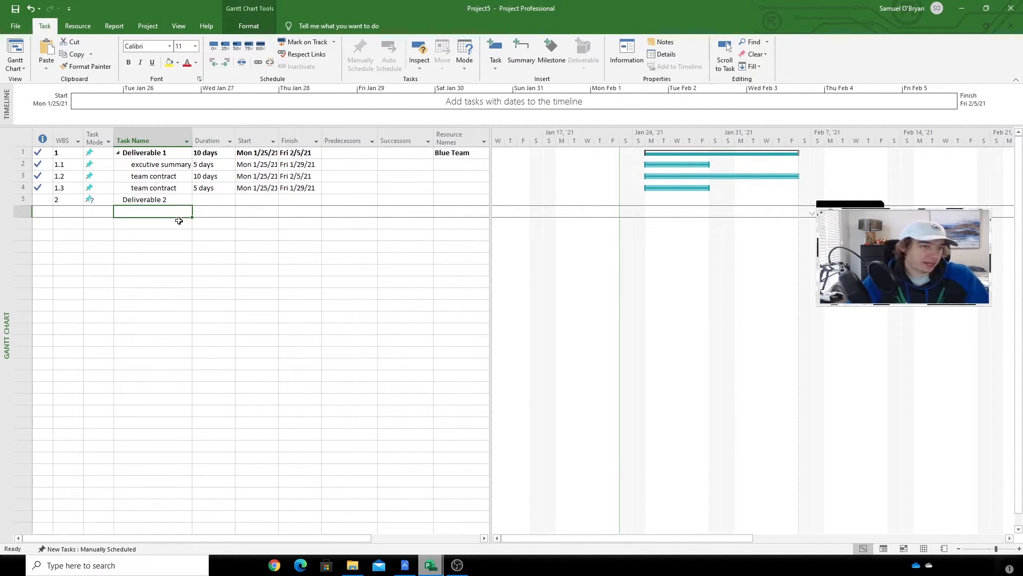
text(bus)
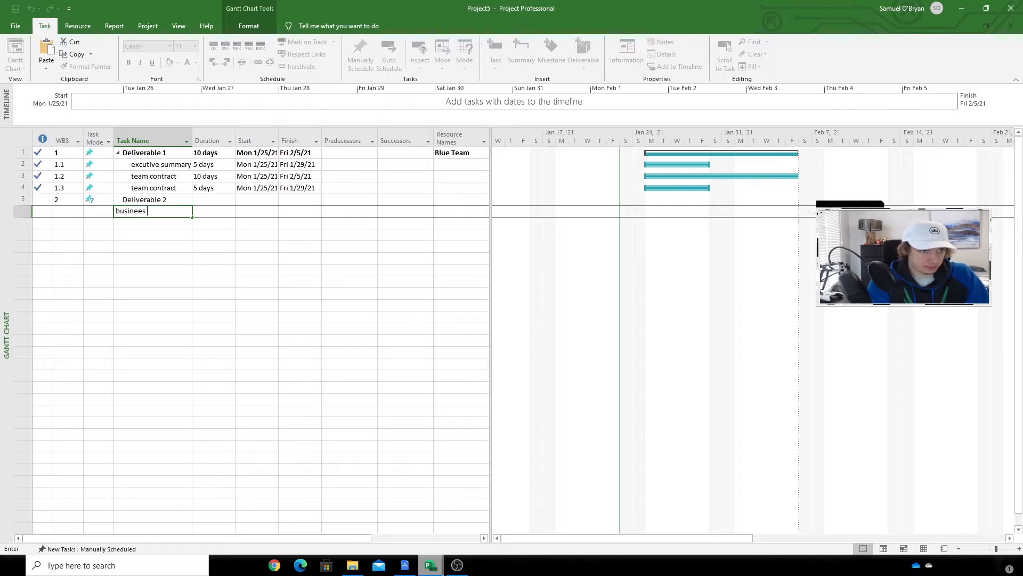
text(iness c)
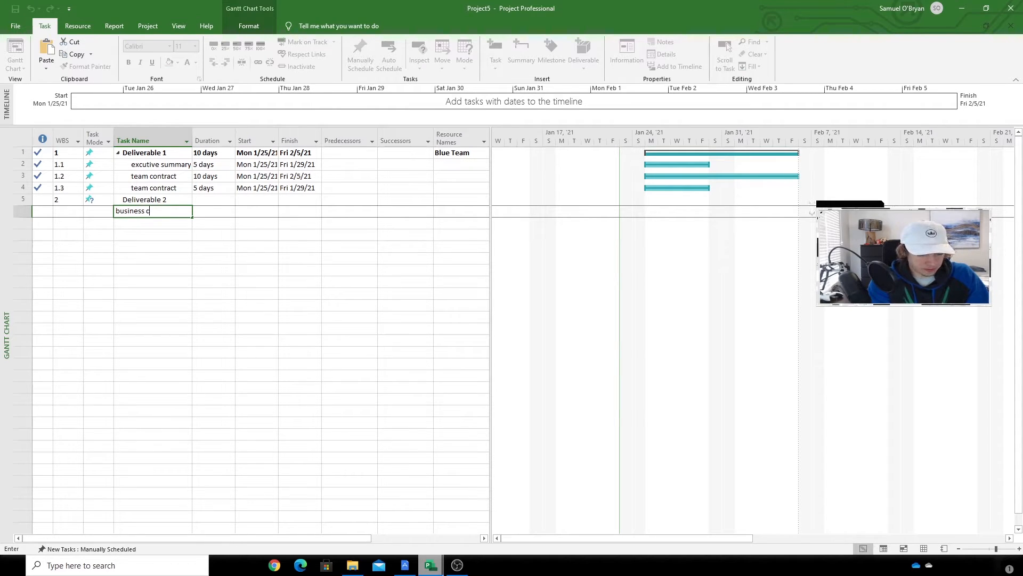
text(ase)
key(Return)
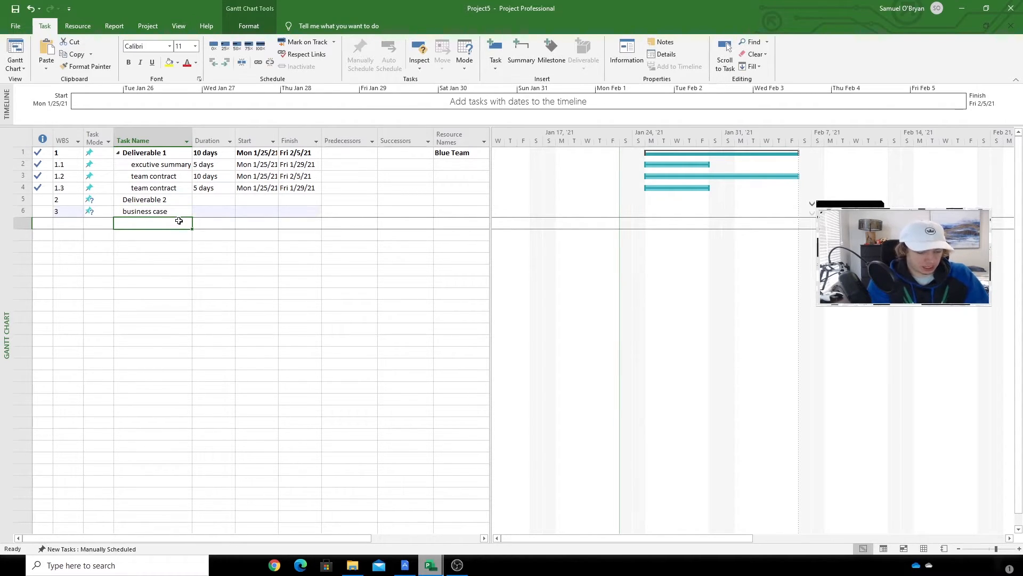
text(charter)
key(Return)
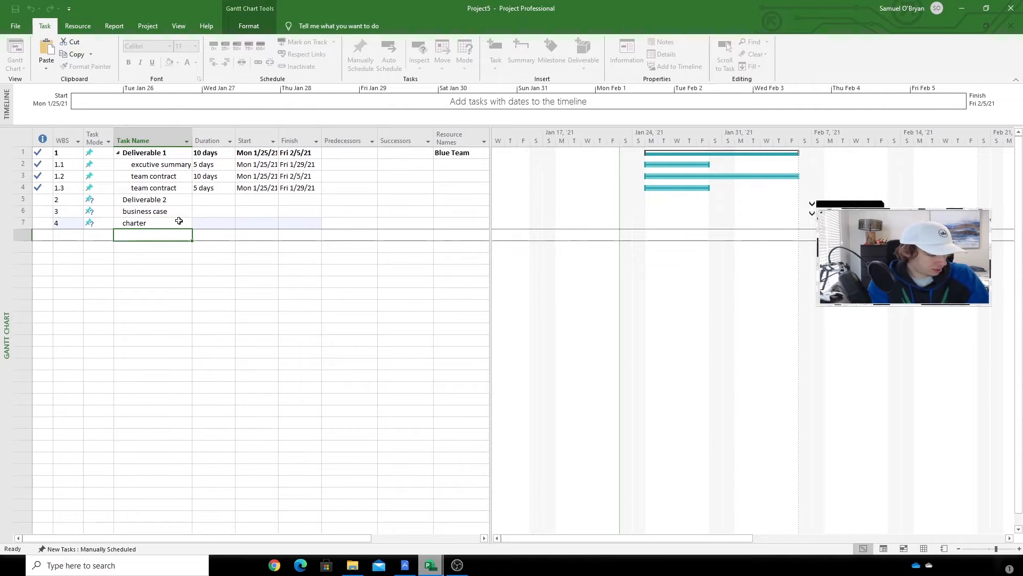
text(asu)
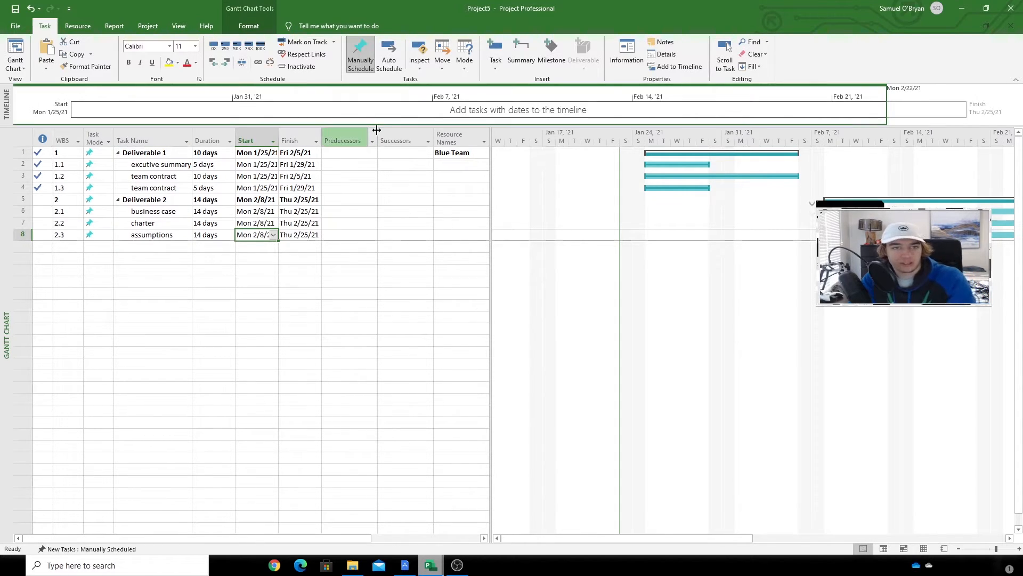
- Assign the Blue Team resource to the Deliverable 2 summary task
click(450, 210)
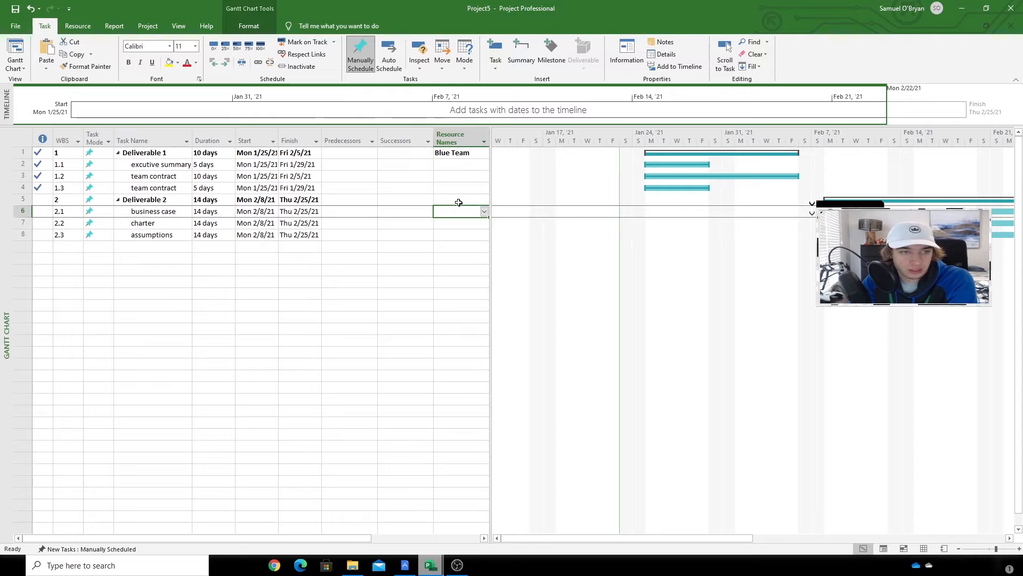
click(458, 200)
click(484, 199)
click(449, 210)
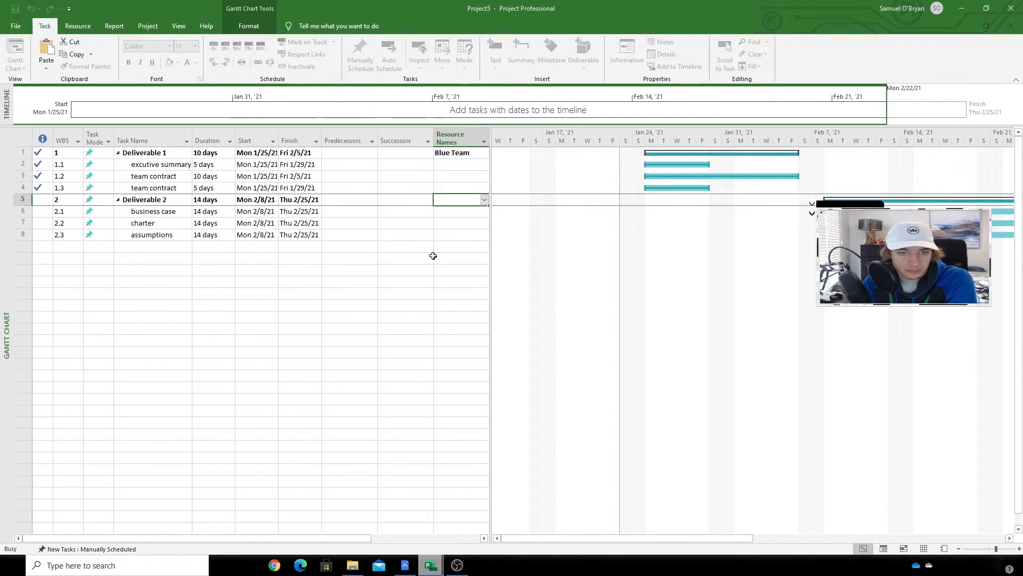
- Set task 1 as the predecessor of the Deliverable 2 summary task
click(346, 200)
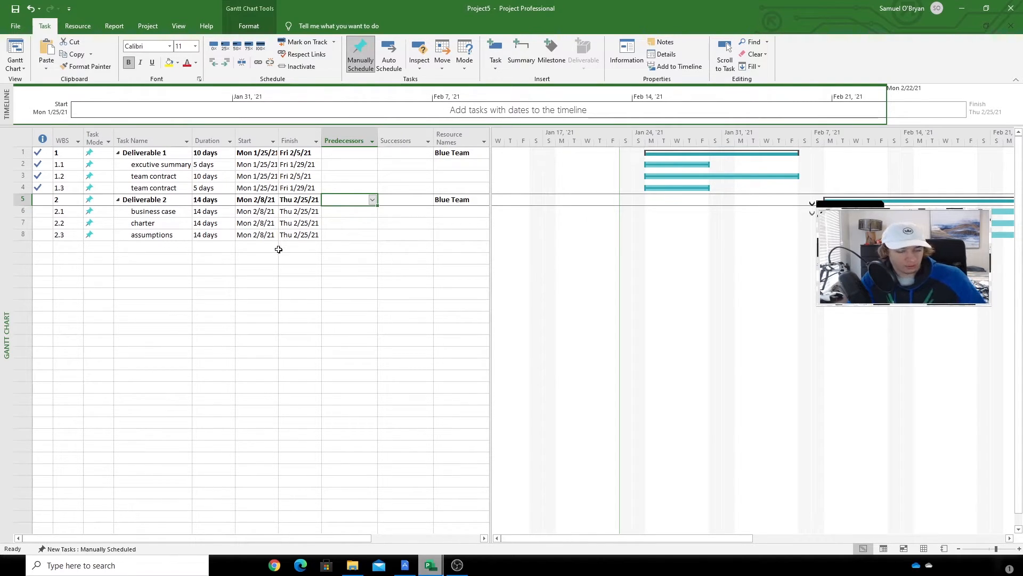
text(1)
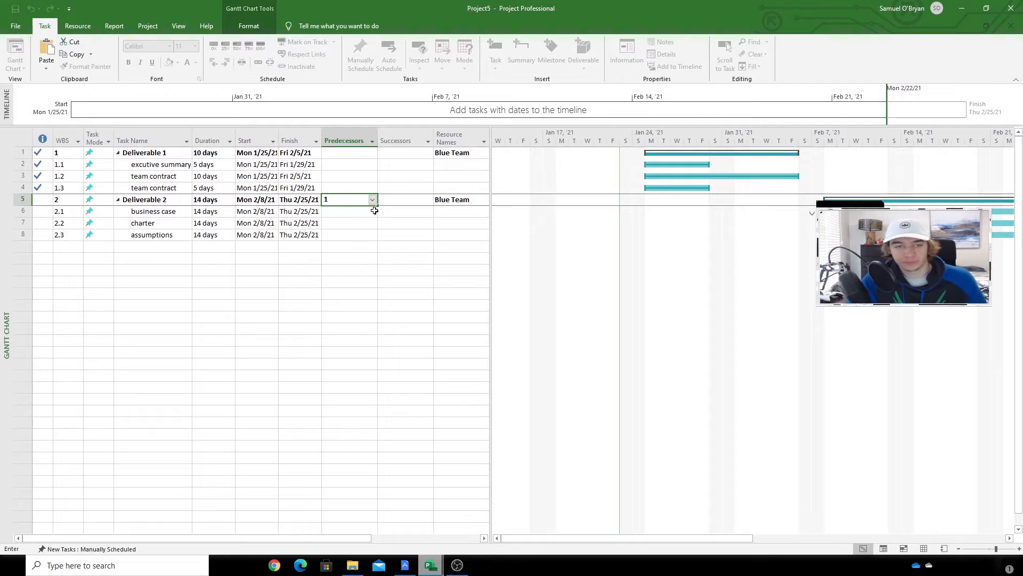
click(413, 198)
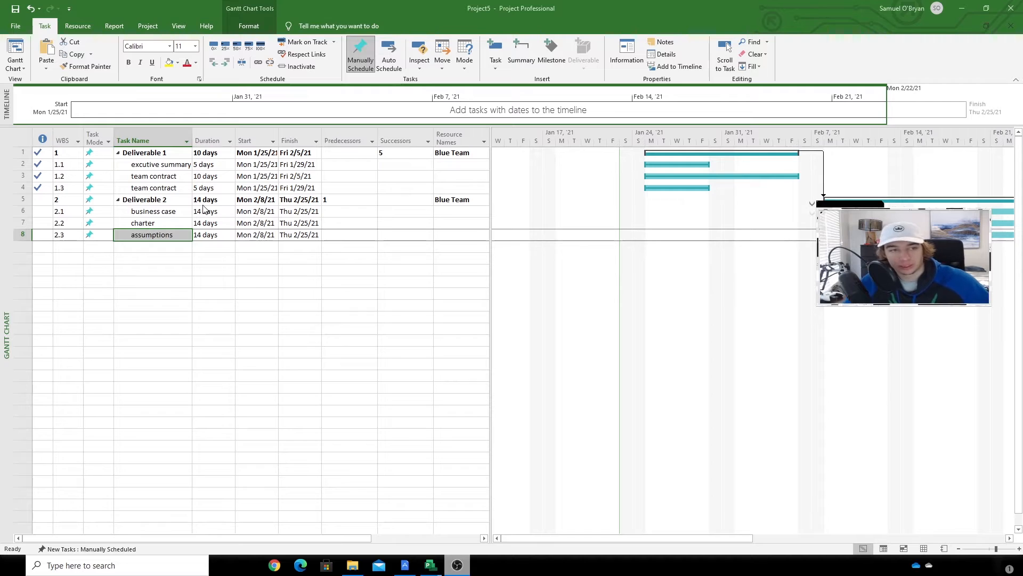
click(148, 235)
click(129, 246)
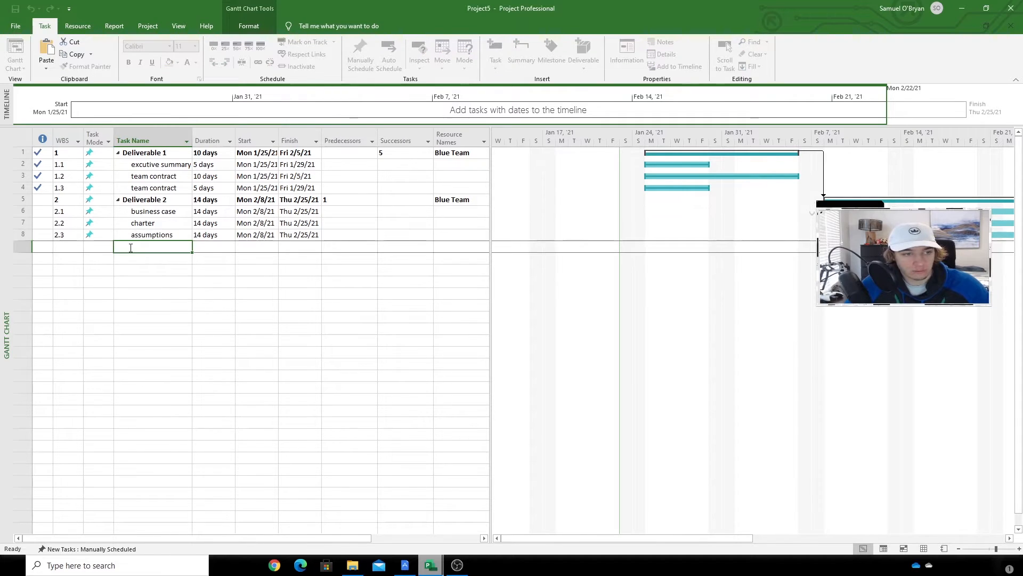
click(134, 235)
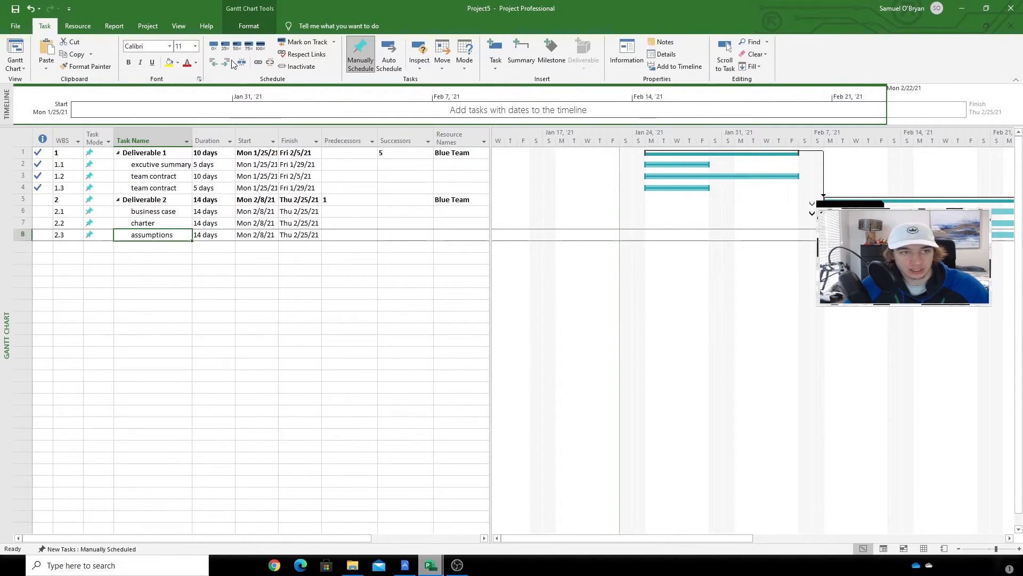
- Indent the "assumptions" task one more level so it becomes a subtask of "charter"
click(226, 62)
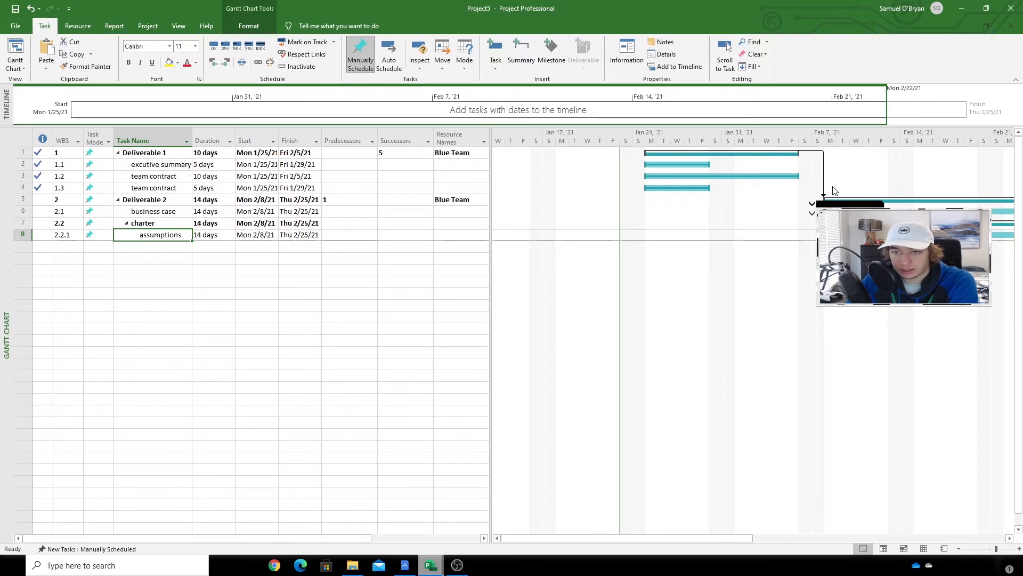
drag(621, 537, 677, 530)
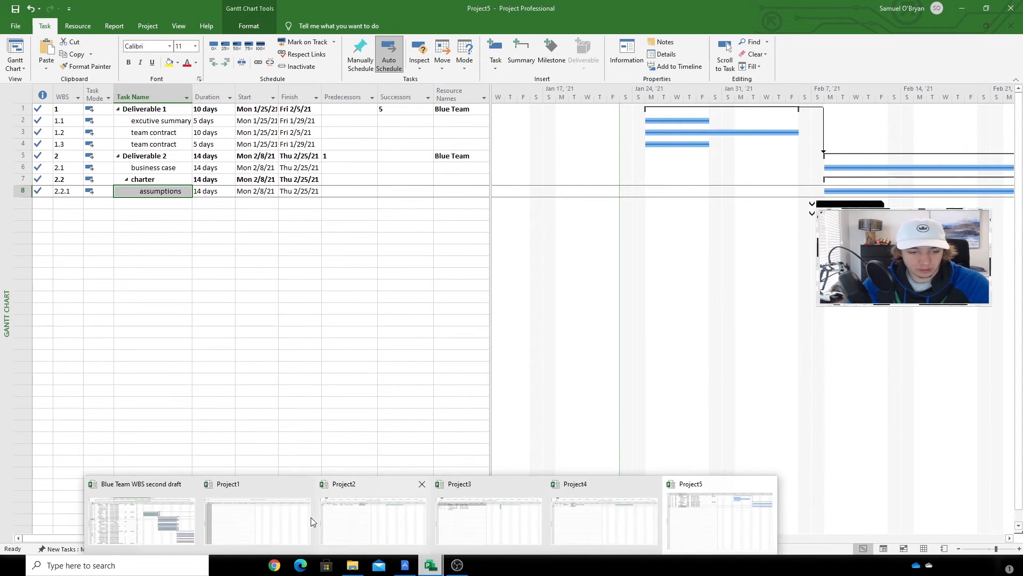
- Switch to the "Blue Team WBS second draft" project and review its task list from Deliverable 1 through Deliverable 6
key(alt+Tab)
scroll(221, 302, down, 5)
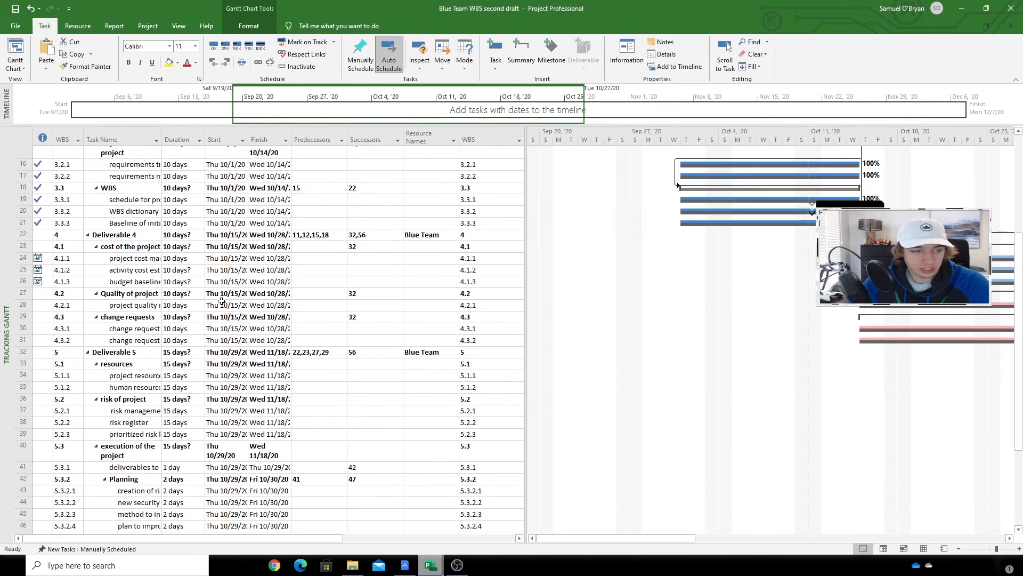
scroll(220, 302, down, 10)
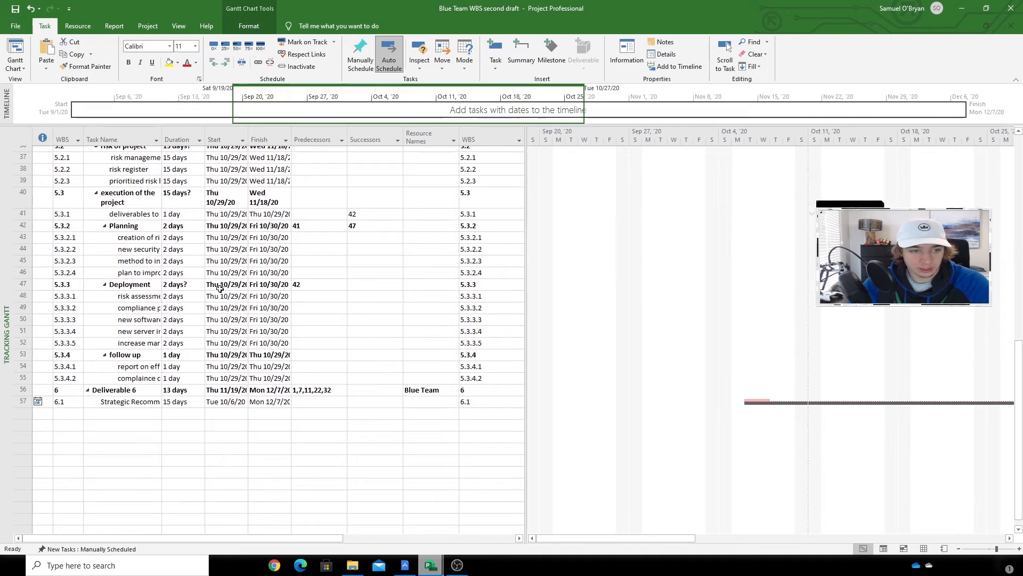
scroll(207, 288, up, 15)
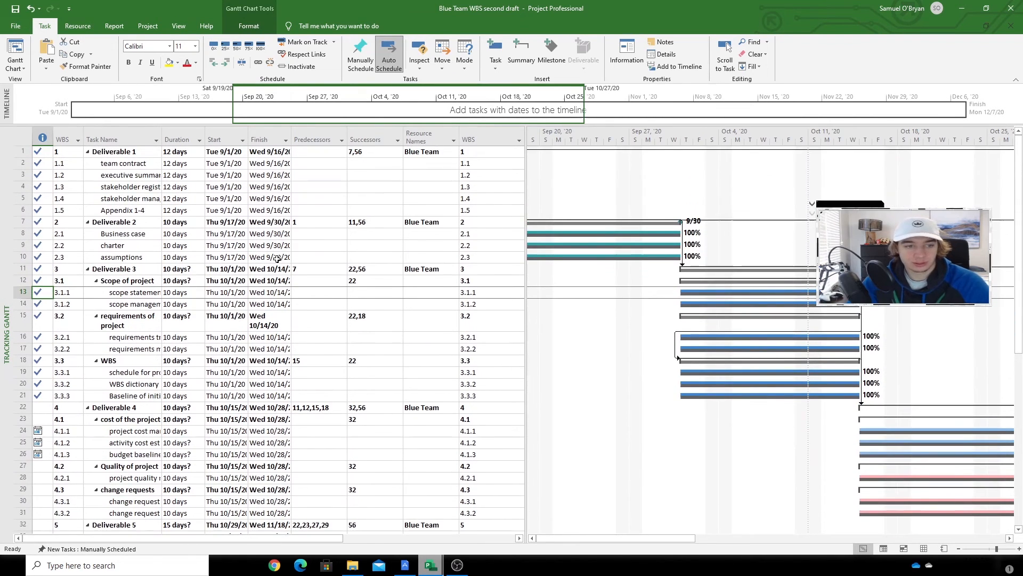
click(267, 287)
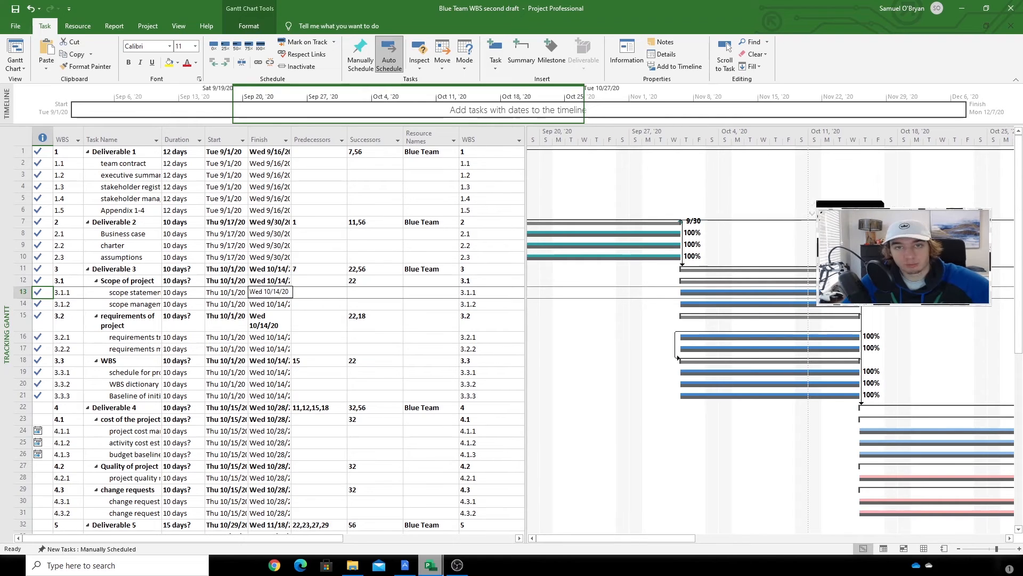